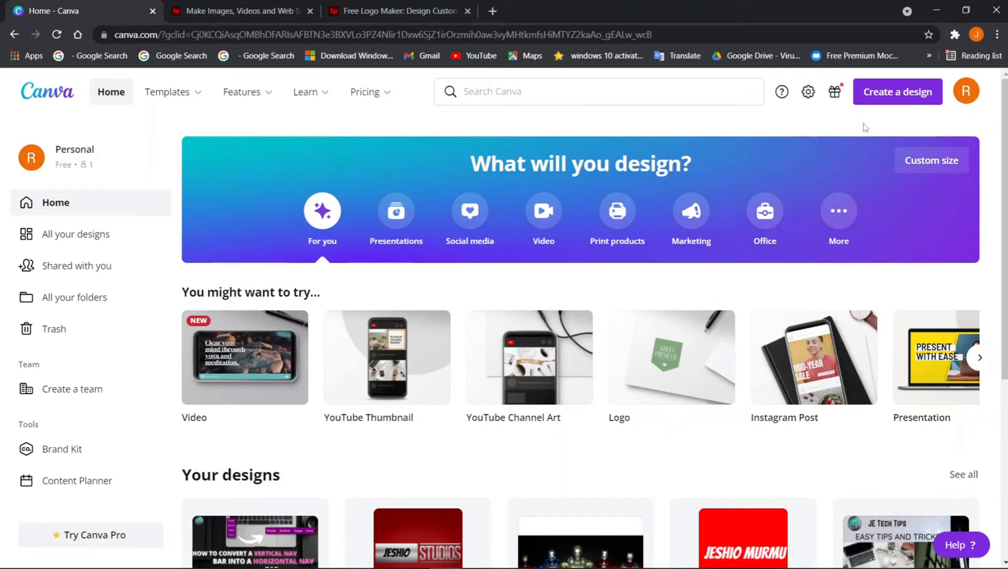
Create a blank custom-size design of 800 × 800 px
left_click(919, 165)
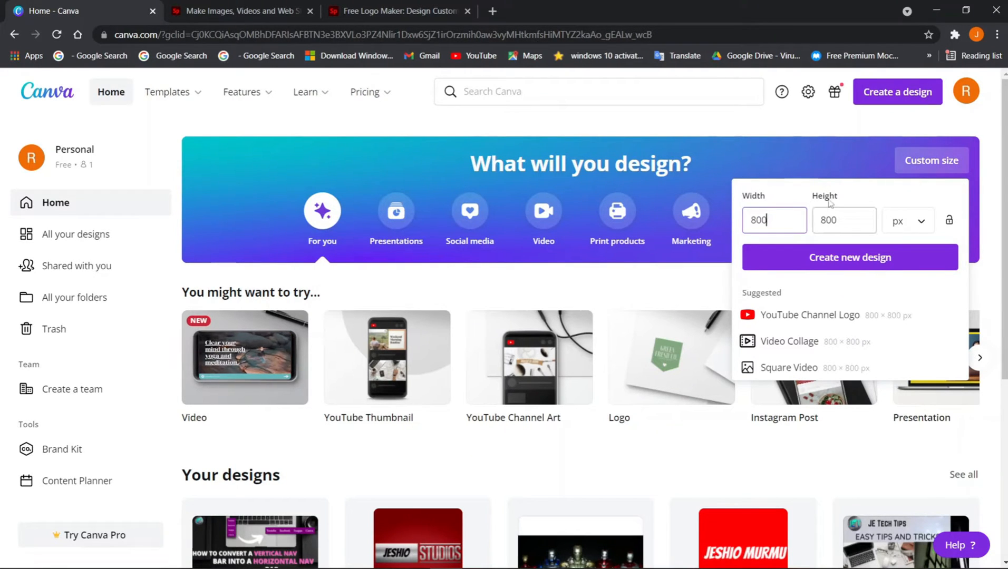
left_click(838, 259)
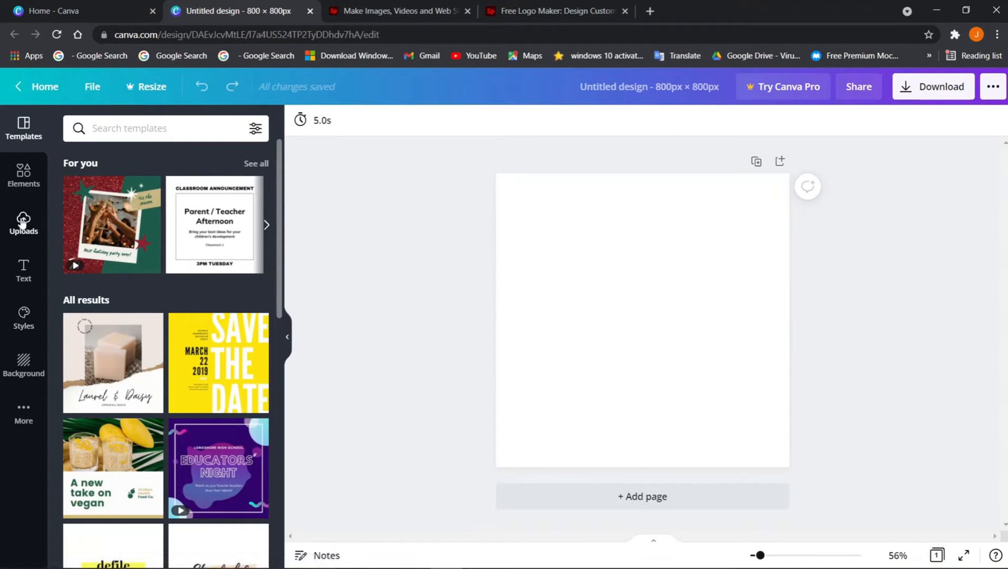
Fill the page background with a custom bright red, #FF2525
left_click(21, 361)
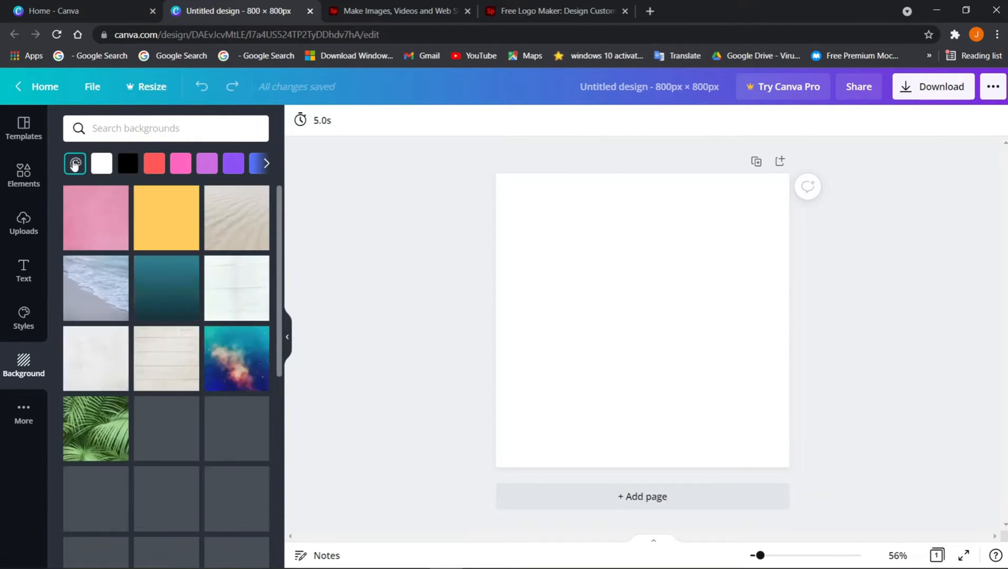
left_click(75, 164)
left_click(84, 223)
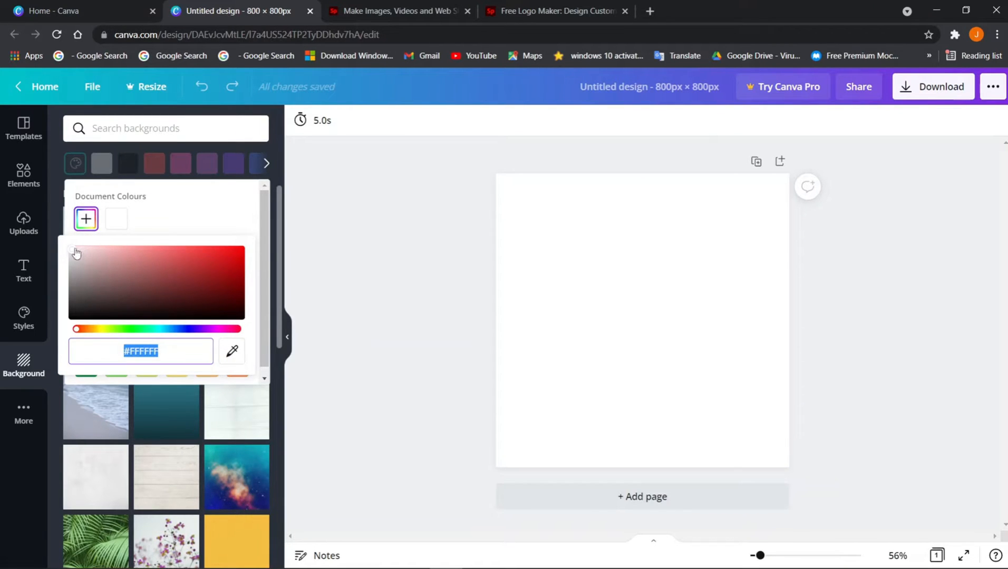
left_click_drag(75, 253, 226, 236)
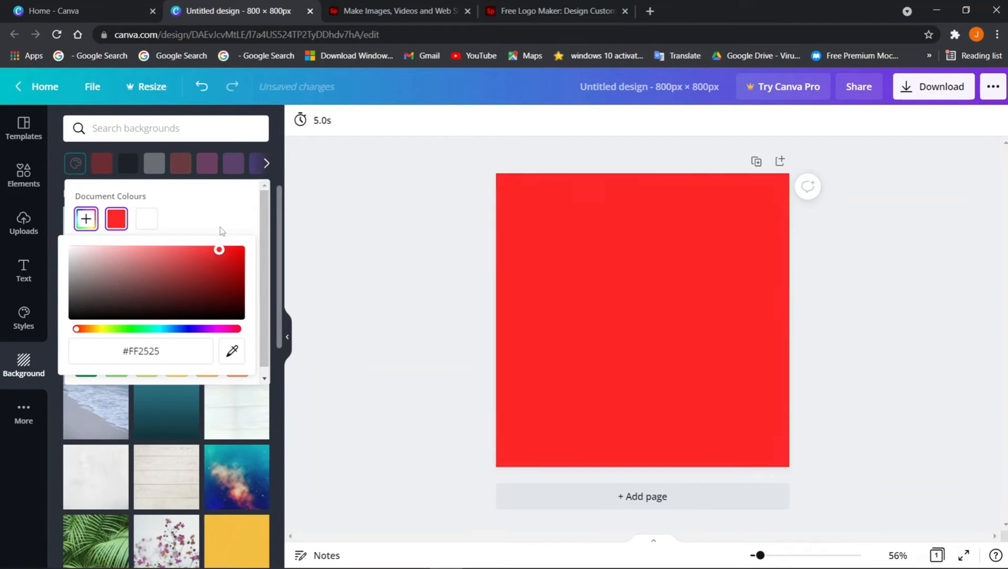
left_click(14, 269)
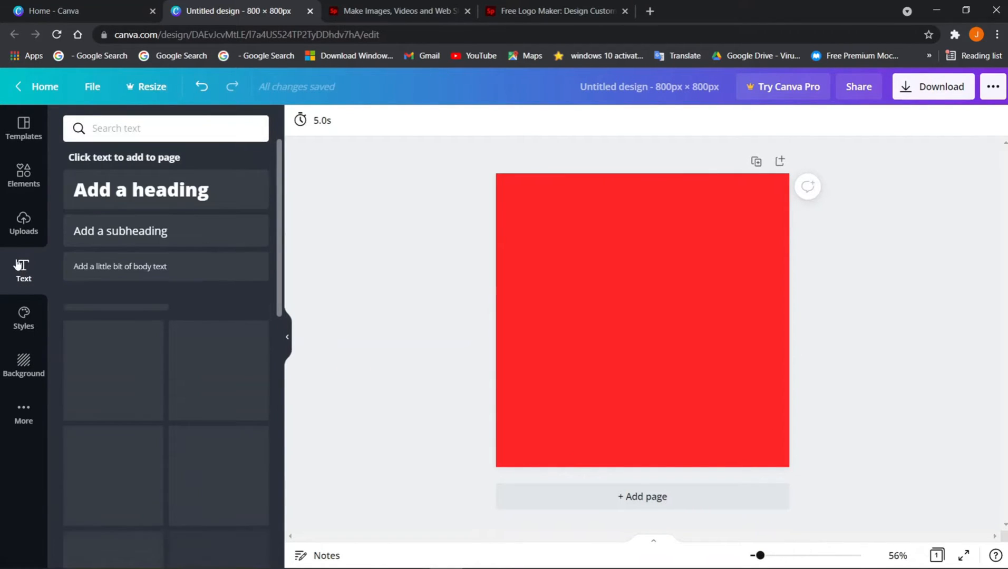
Add a heading with the person's name as the logo text, centred on the red page
left_click(121, 191)
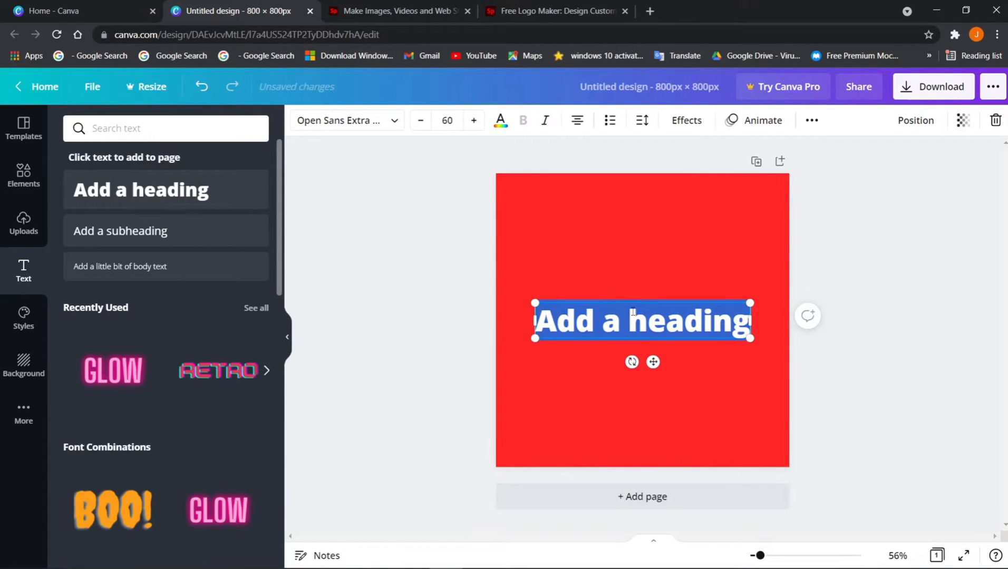
type("JESHI")
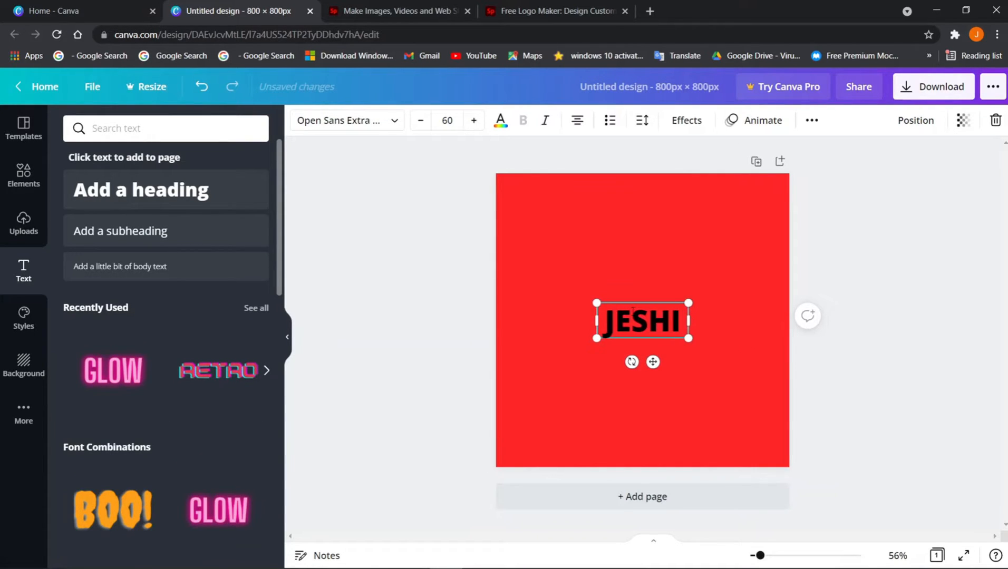
key("BackSpace")
key("BackSpace")
key("BackSpace")
key("BackSpace")
key("BackSpace")
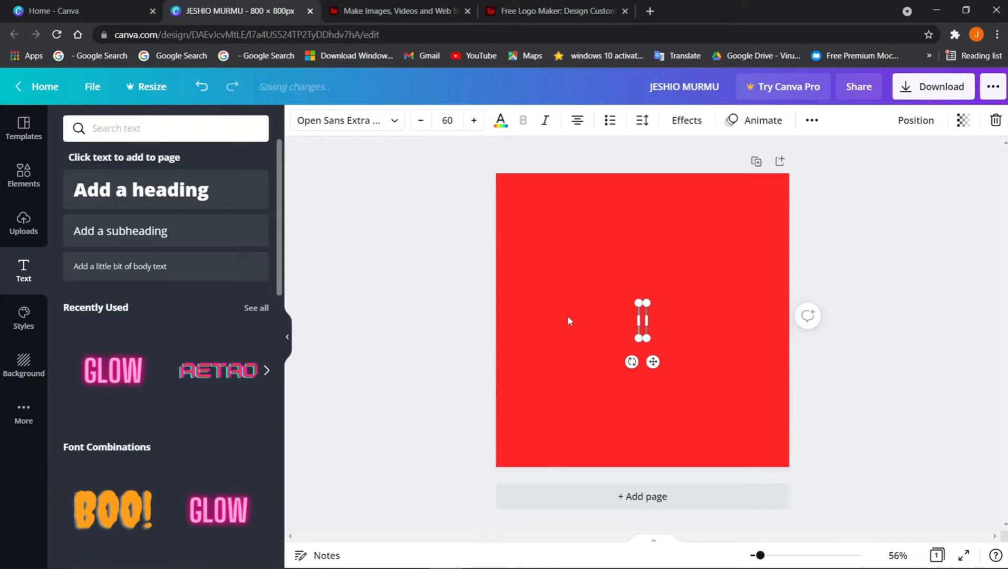
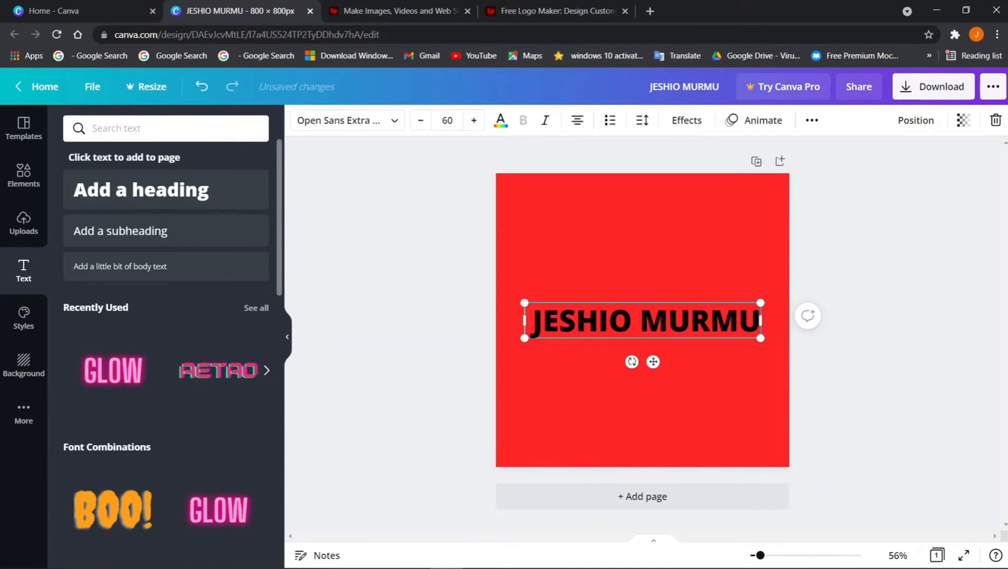
left_click(849, 319)
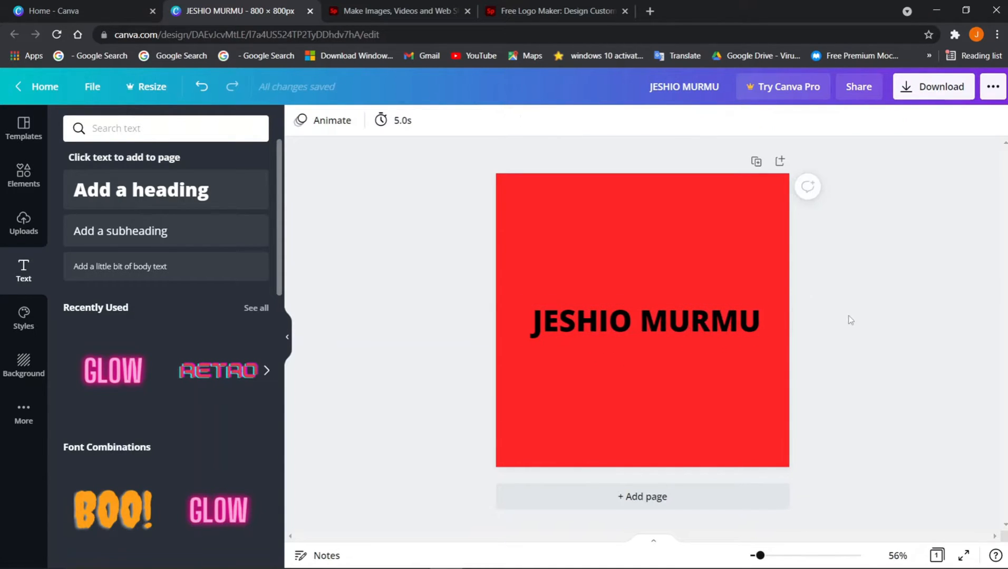
left_click(754, 330)
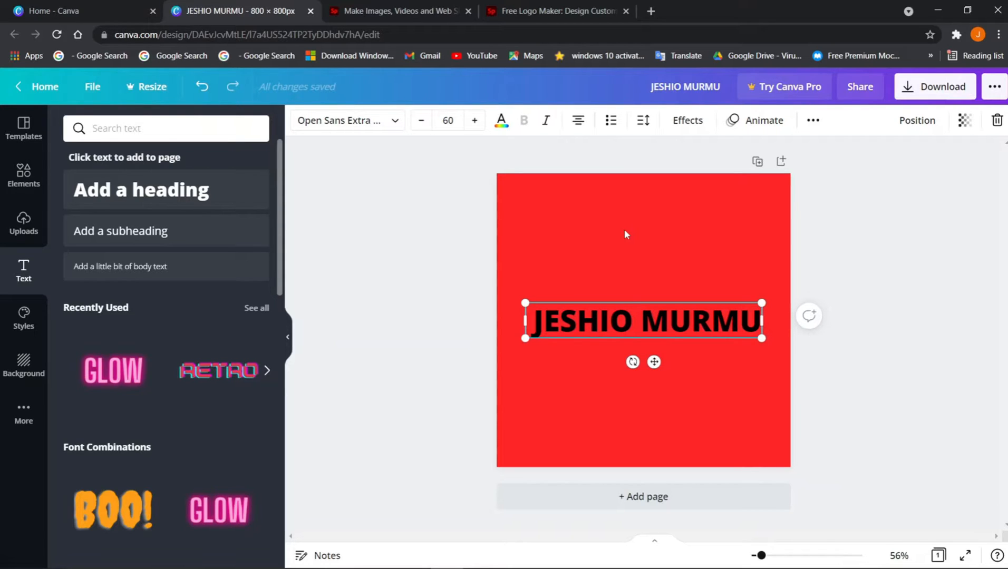
Switch the name heading to the Bangers font, dismissing the premium font offer
left_click(388, 125)
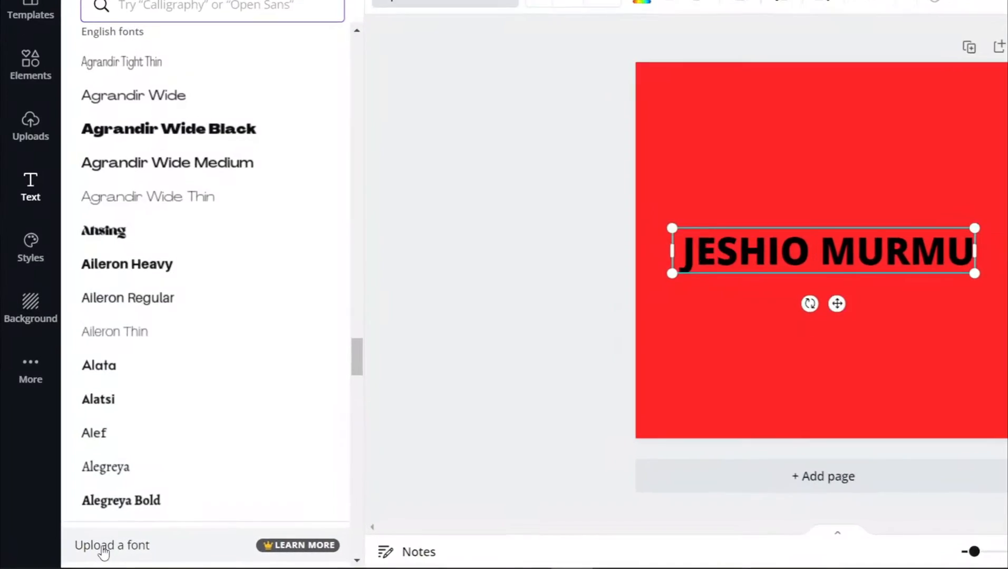
left_click(139, 547)
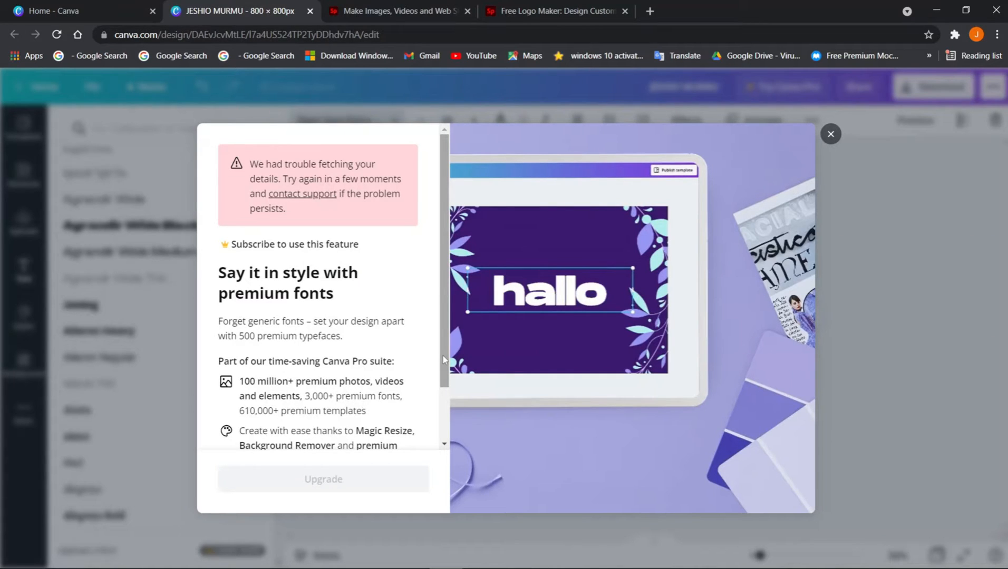
scroll(443, 359, "down", 2)
left_click(93, 268)
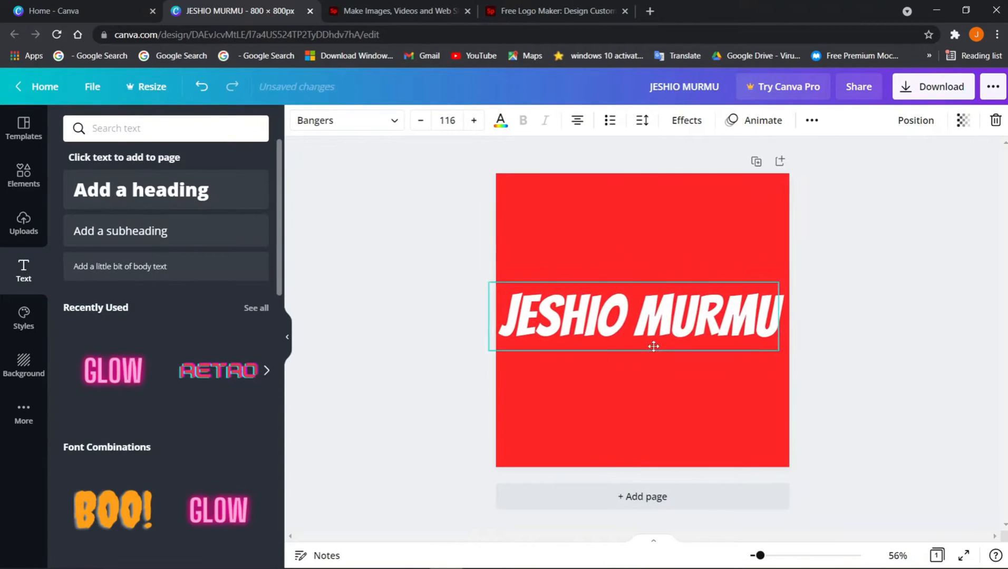
Reposition the enlarged white size-116 heading so it sits centred, slightly higher on the page
mouse_move(654, 346)
left_mouse_down()
mouse_move(643, 334)
mouse_move(660, 336)
mouse_move(654, 351)
left_mouse_up()
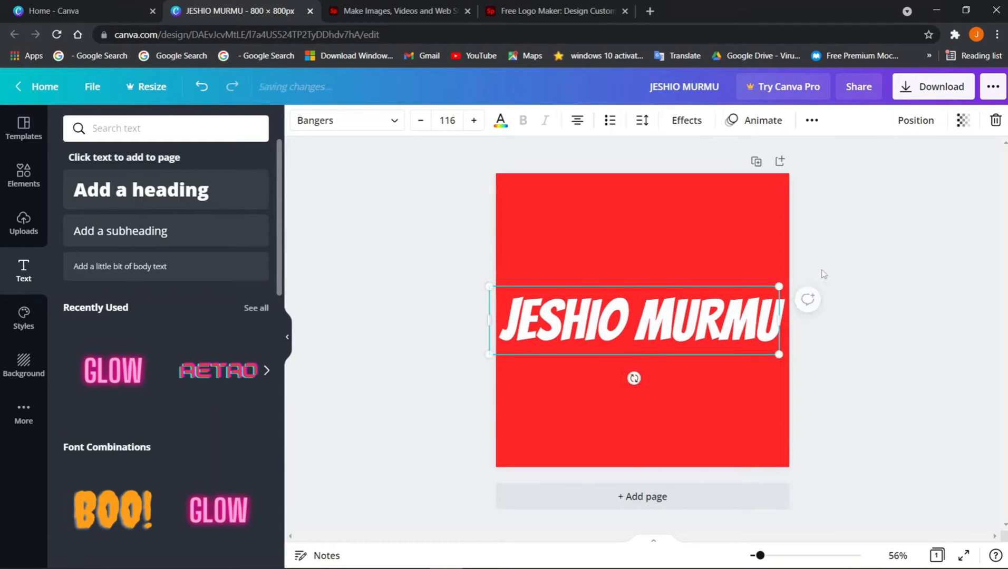
left_click(827, 269)
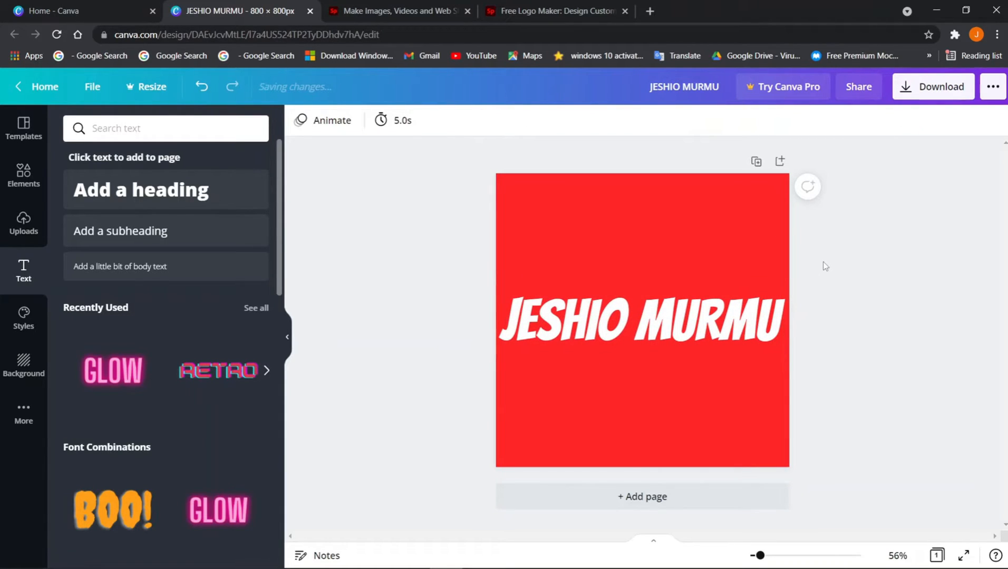
left_click(636, 320)
mouse_move(637, 320)
left_mouse_down()
mouse_move(646, 316)
mouse_move(631, 311)
left_mouse_up()
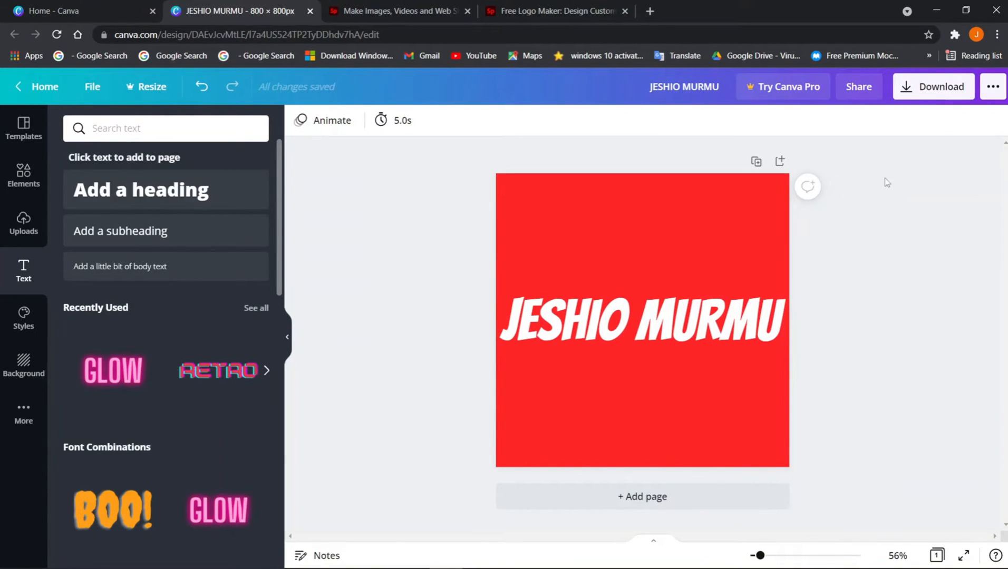
Download the logo as an 800 × 800 px PNG
left_click(931, 88)
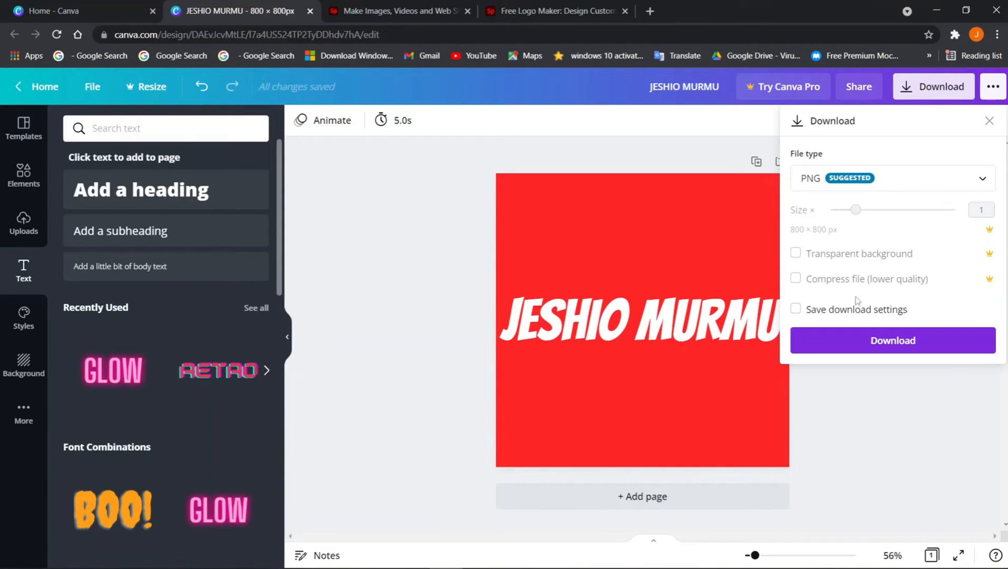
left_click(877, 340)
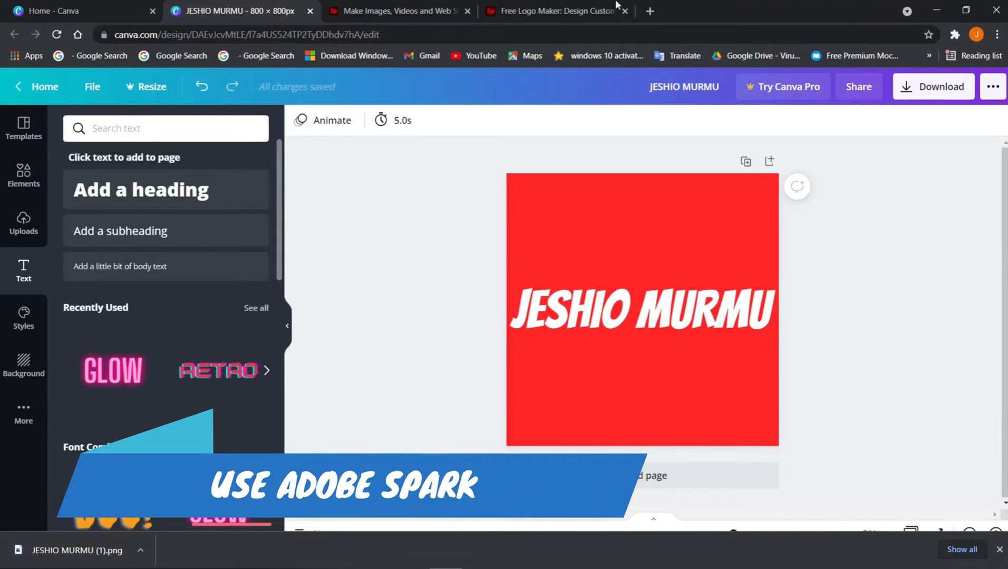
Go to the Adobe Spark logo maker and start creating a new logo
left_click(532, 6)
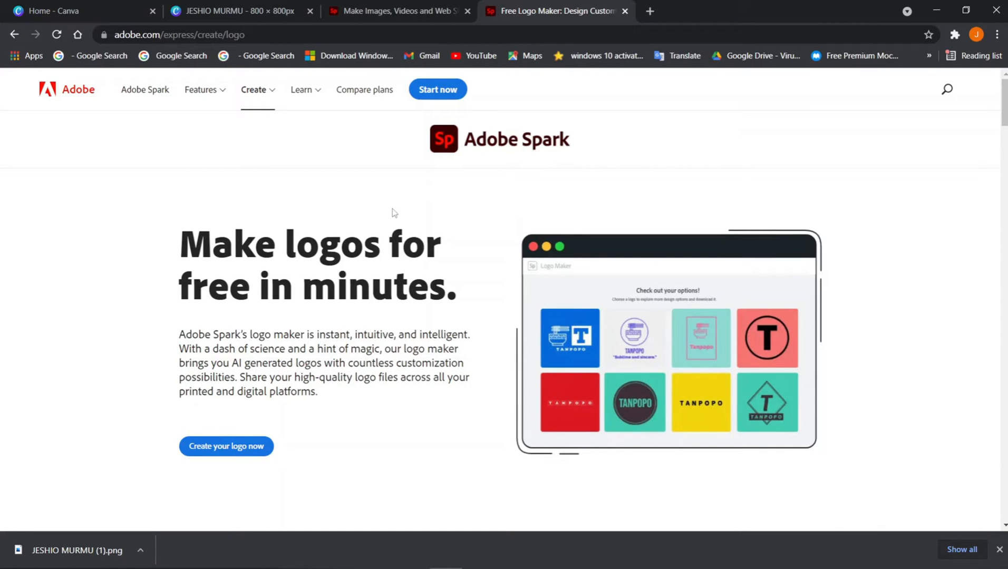
left_click(261, 446)
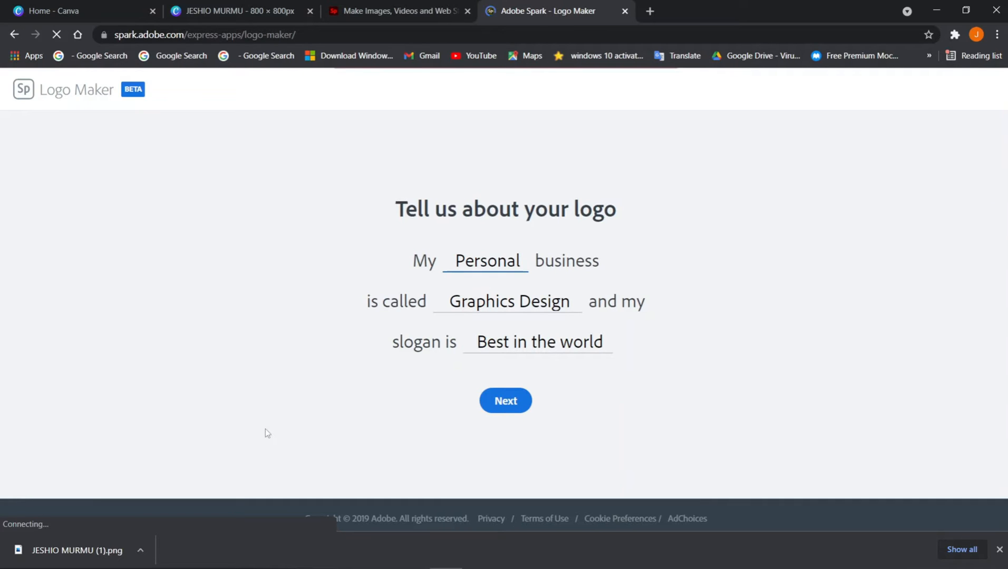
Submit the logo description, choose the Bold style and skip the icon choice
left_click(508, 402)
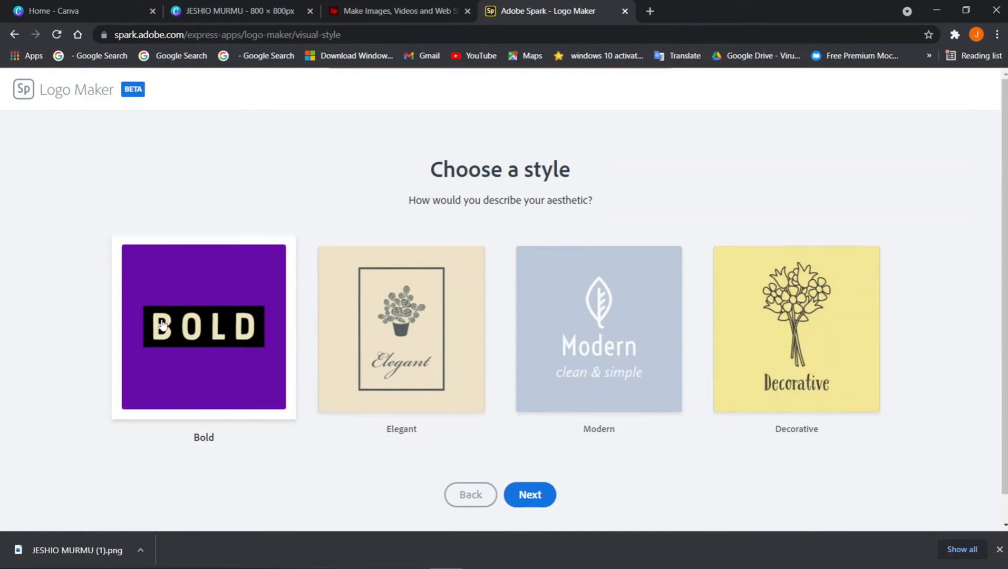
left_click(541, 498)
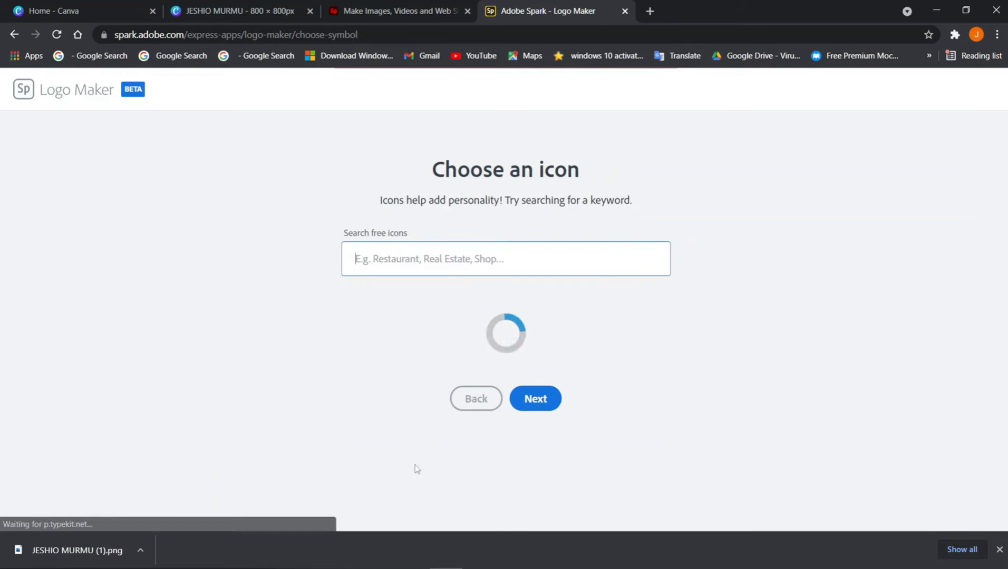
left_click(533, 398)
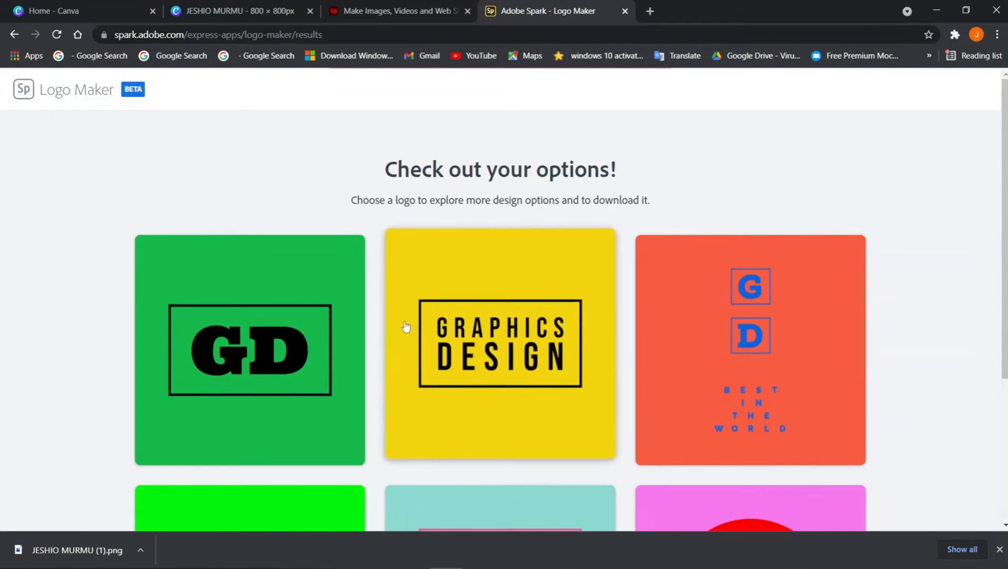
scroll(742, 355, "down", 5)
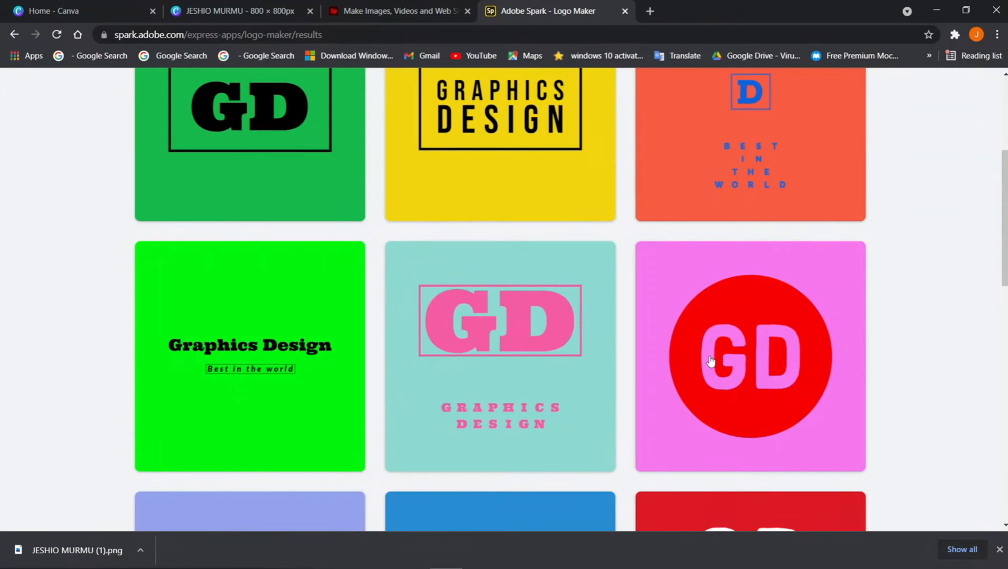
Pick the green Graphics Design logo and save it for further customising
left_click(392, 399)
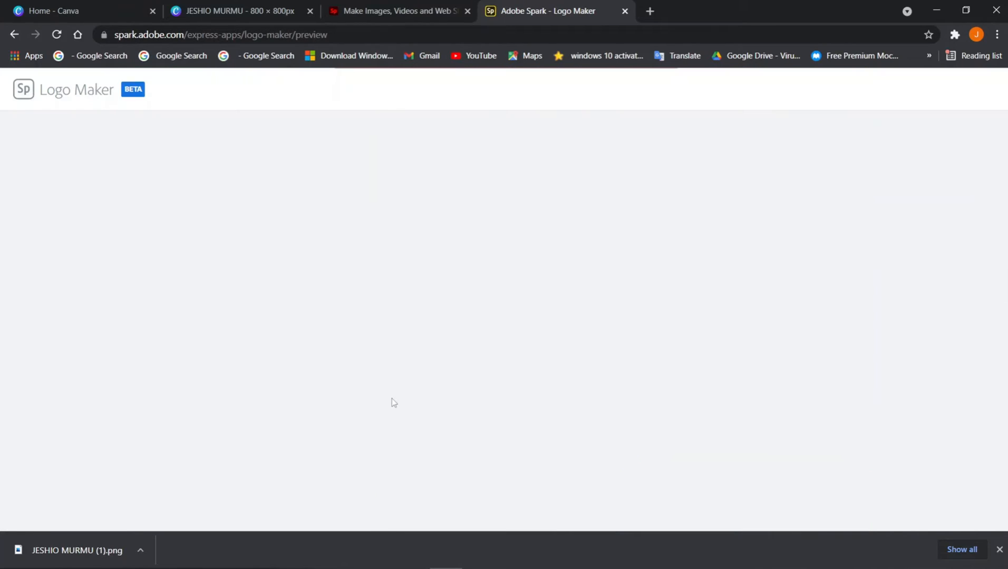
scroll(611, 371, "down", 3)
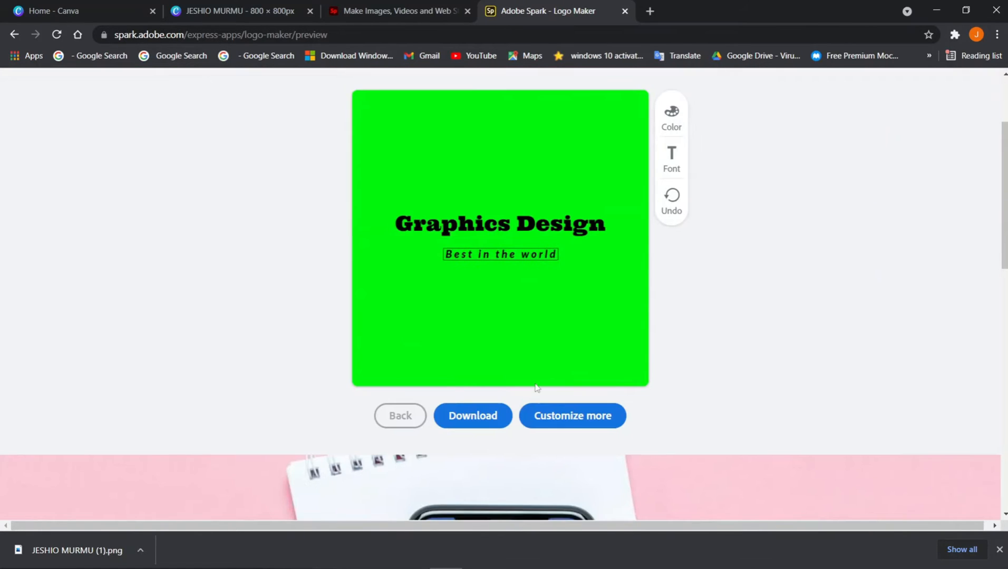
left_click(578, 420)
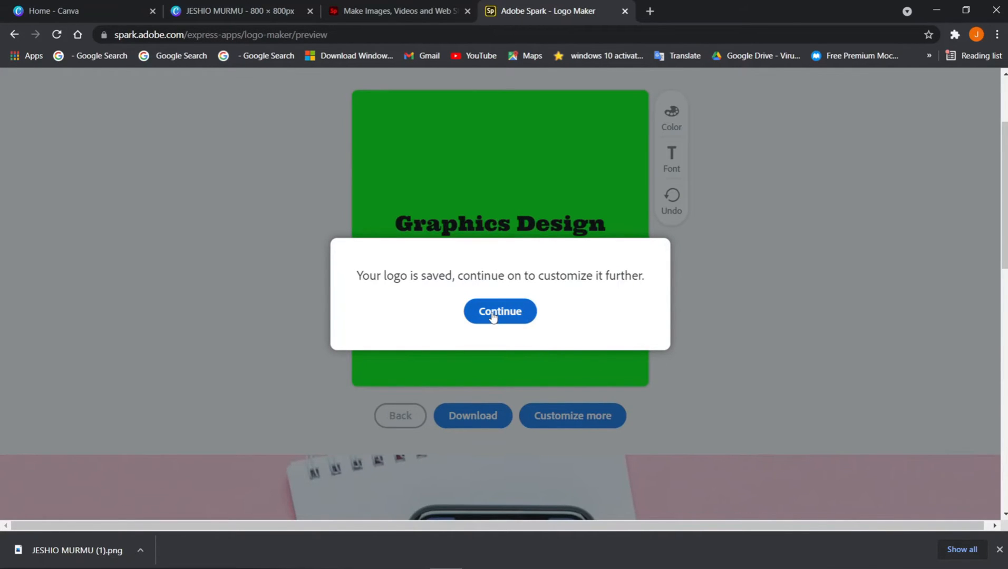
left_click(493, 315)
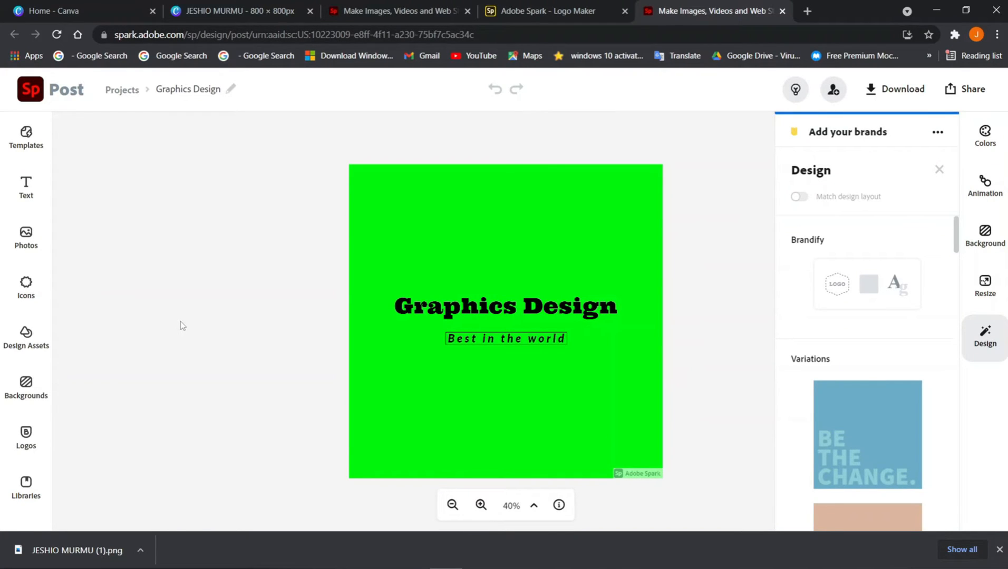
Change the logo's background from green to red, #FD0606
left_click(426, 232)
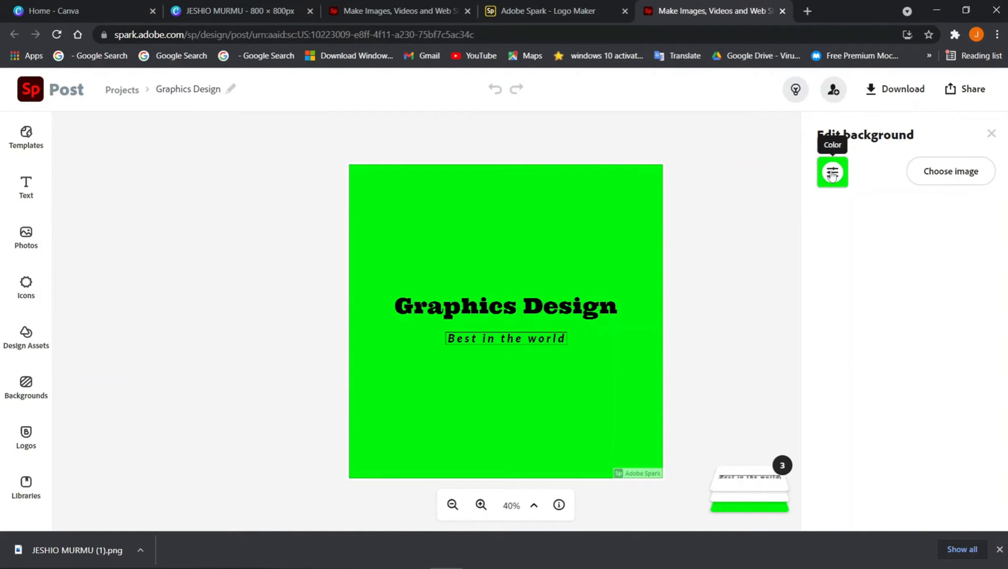
left_click(832, 174)
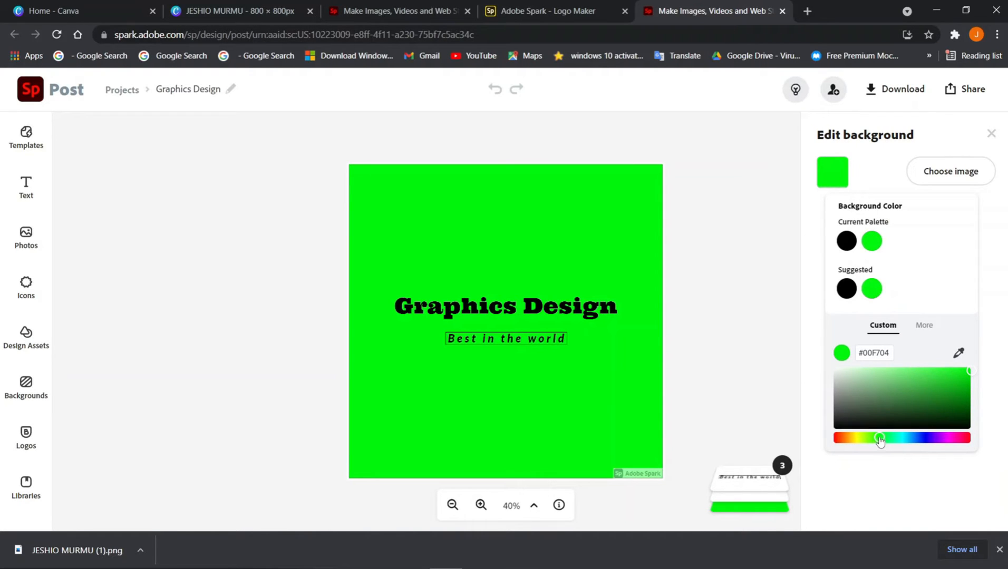
left_click(834, 438)
left_click(963, 369)
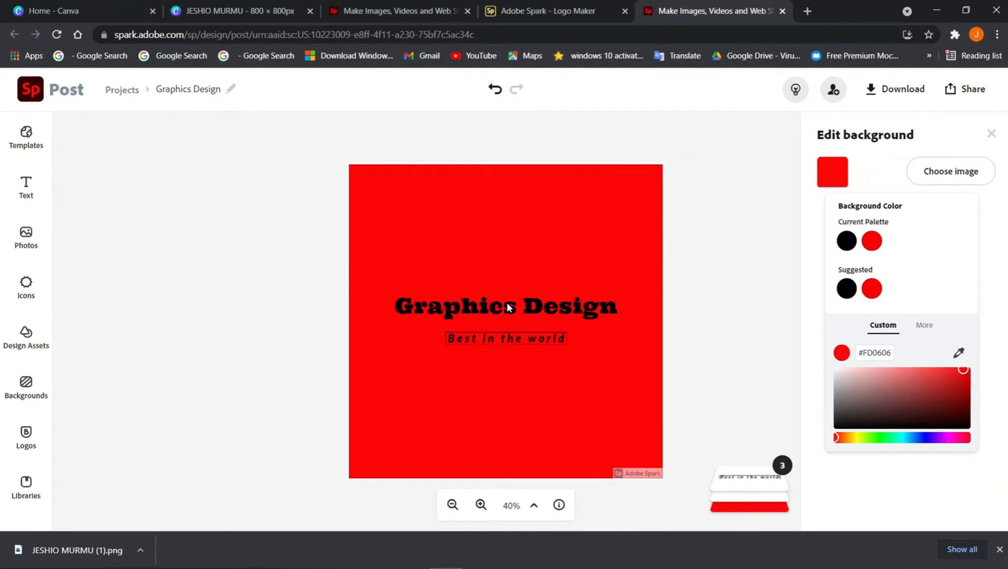
left_click(740, 342)
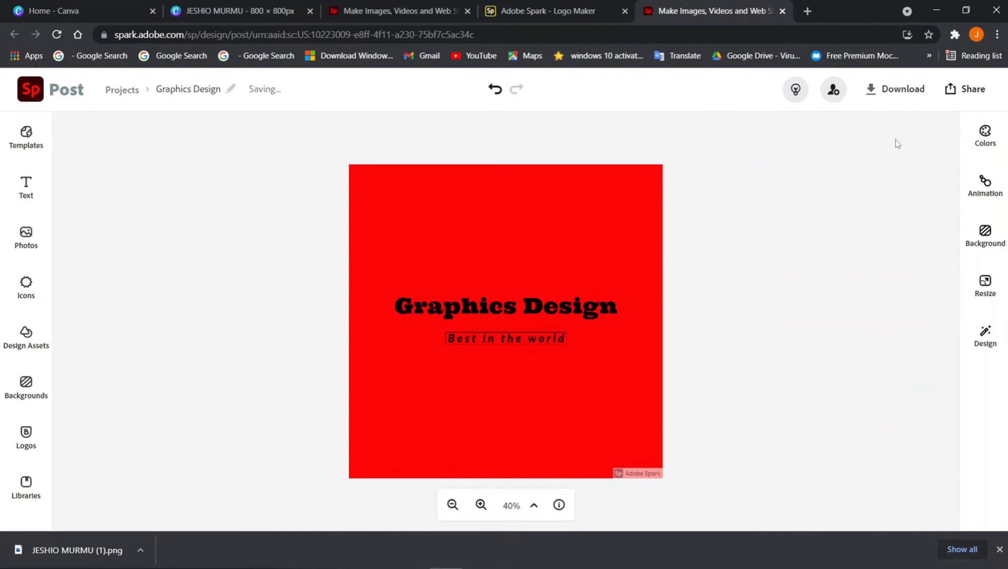
left_click(503, 338)
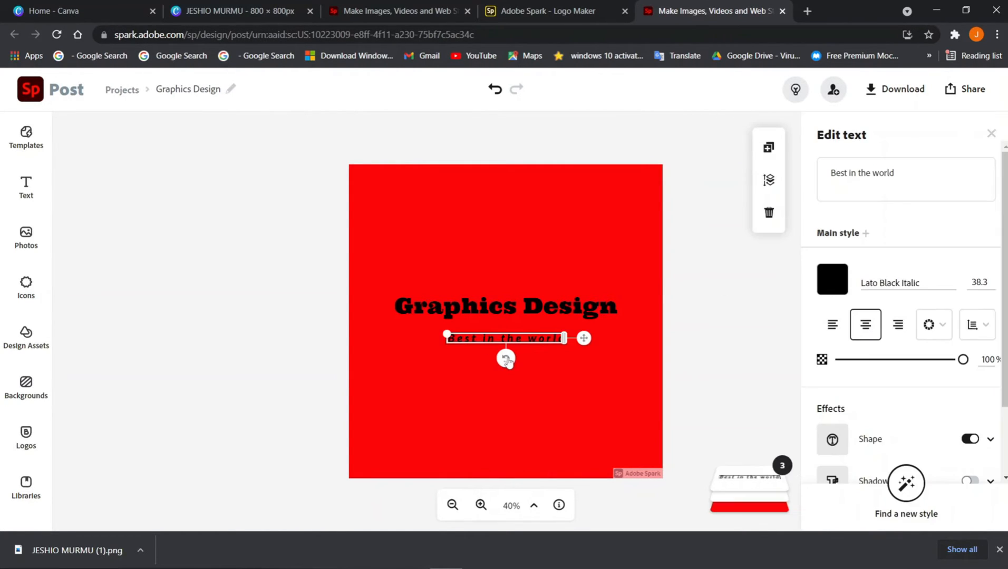
Delete the 'Best in the world' slogan and retitle the heading 'MARVEL STUDIO'
key("Delete")
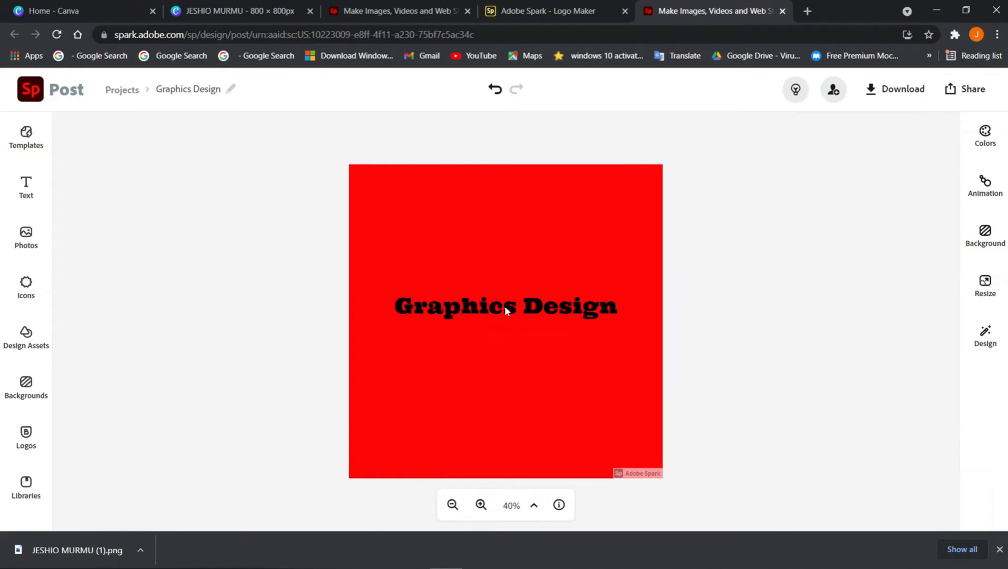
left_click(504, 310)
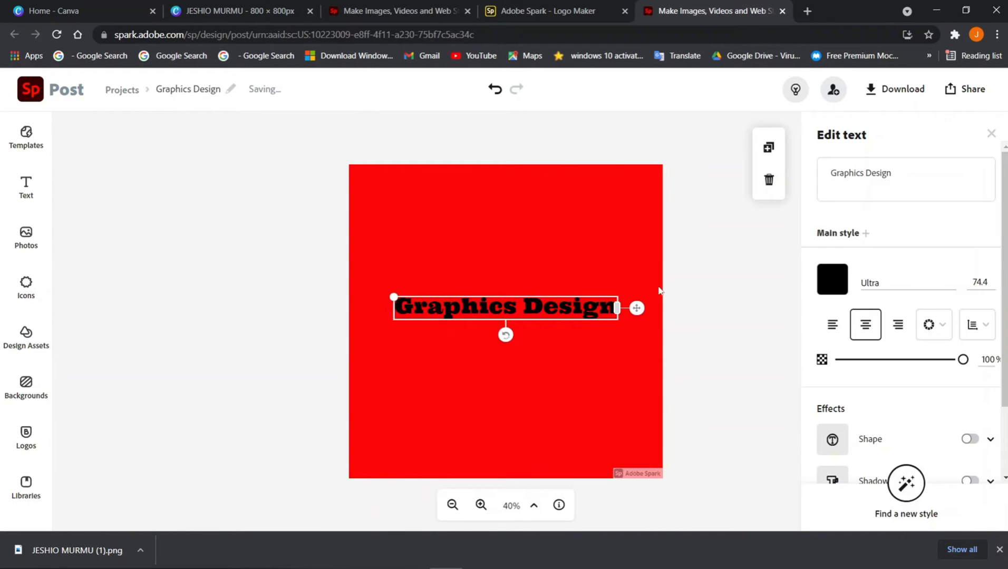
left_click_drag(895, 172, 839, 173)
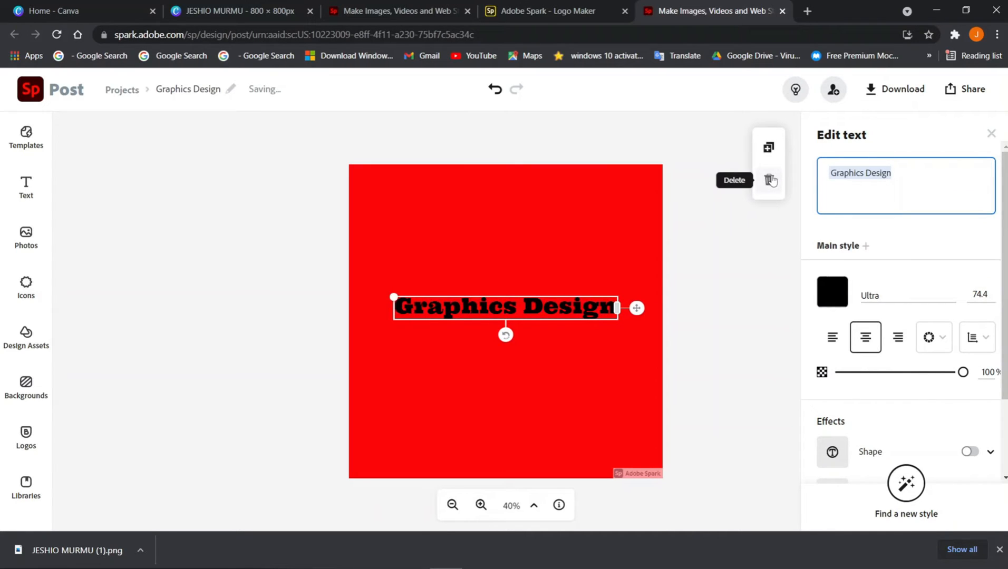
type("MARVEL STUDIO")
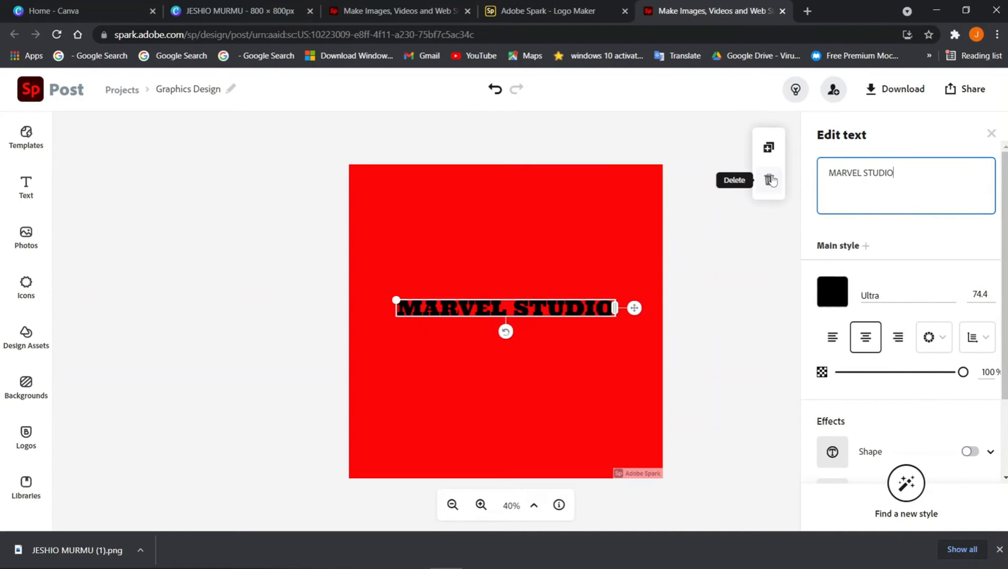
Make the MARVEL STUDIO title white and switch its font to Bebas Neue Regular
left_click(833, 293)
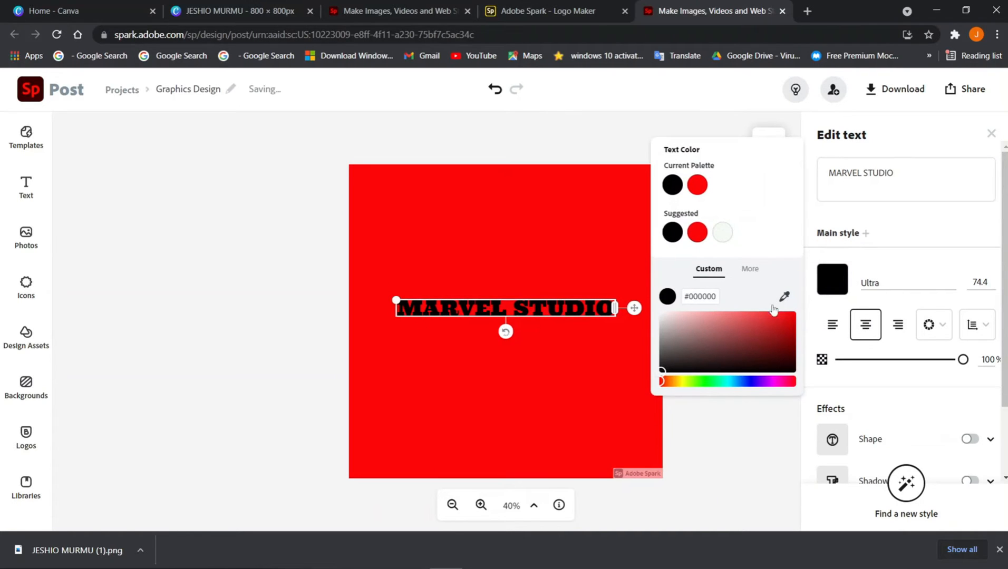
left_click(664, 315)
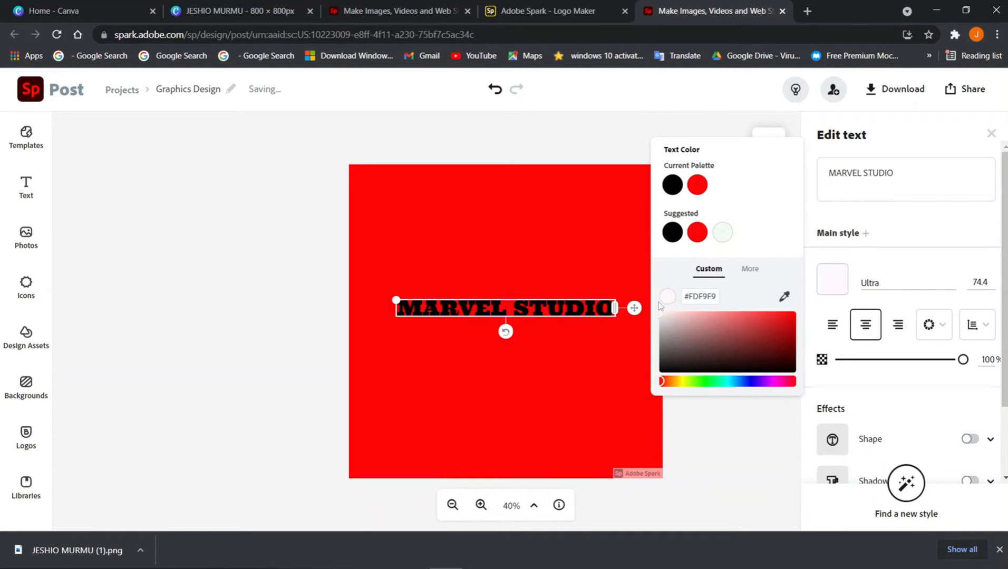
left_click(885, 283)
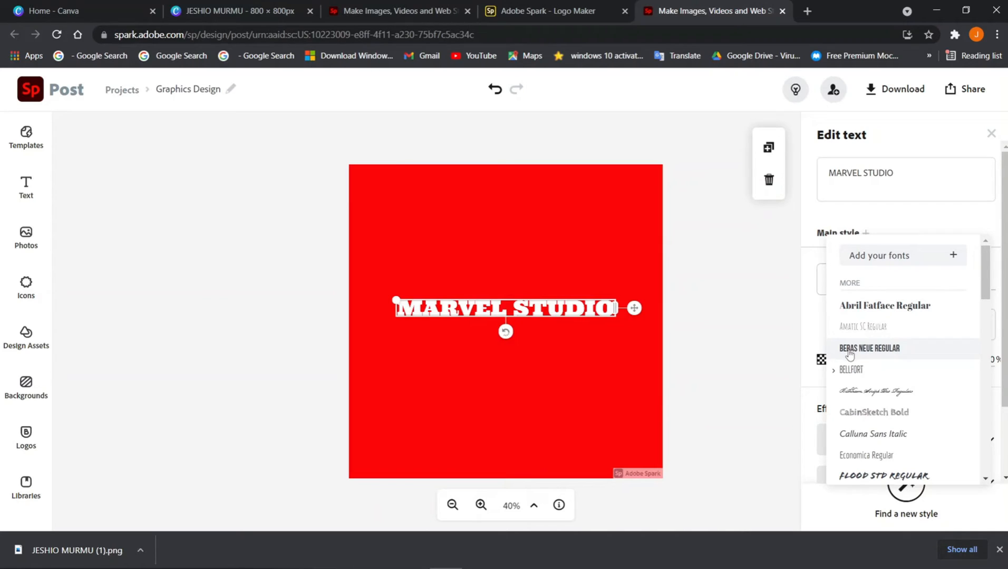
left_click(886, 353)
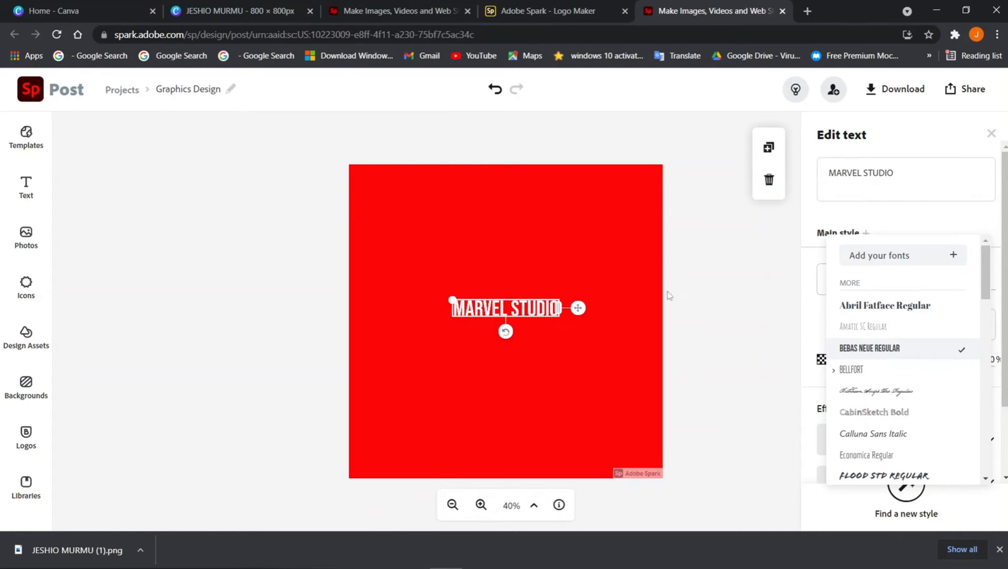
left_click(647, 291)
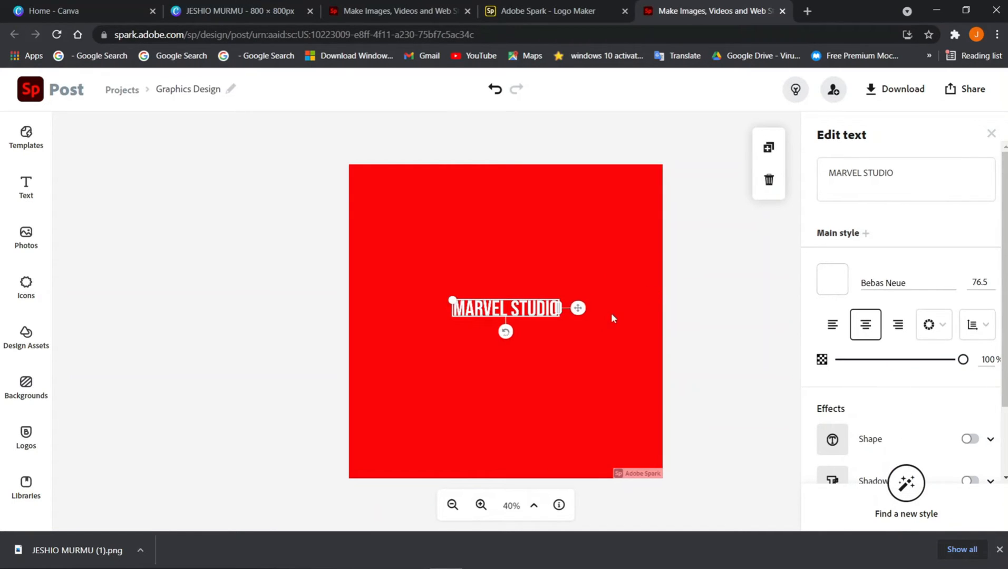
Widen the title box, set the font size to 220, and centre it on the red square
mouse_move(560, 308)
left_mouse_down()
mouse_move(603, 316)
mouse_move(561, 321)
left_mouse_up()
left_click(979, 283)
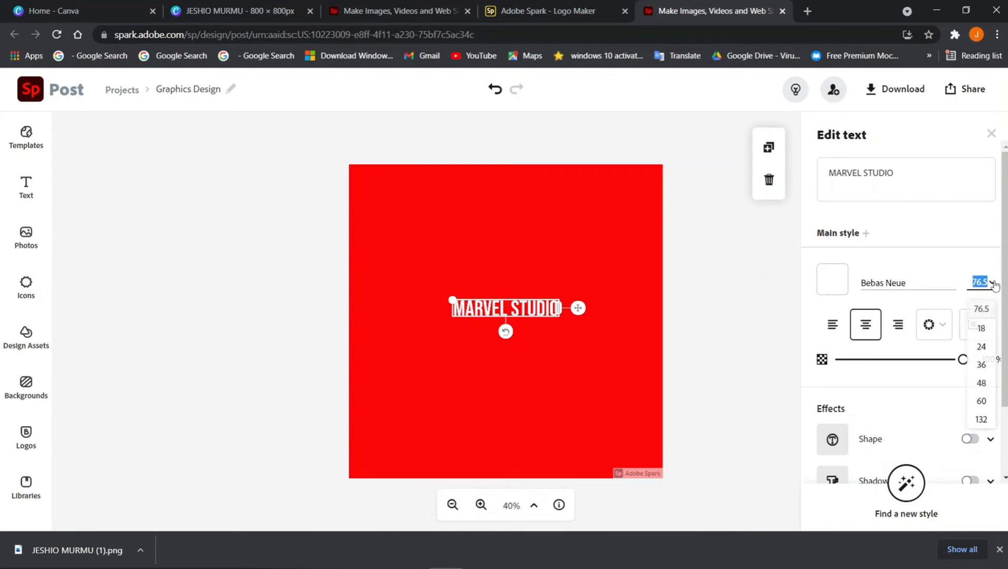
type("150")
key("Return")
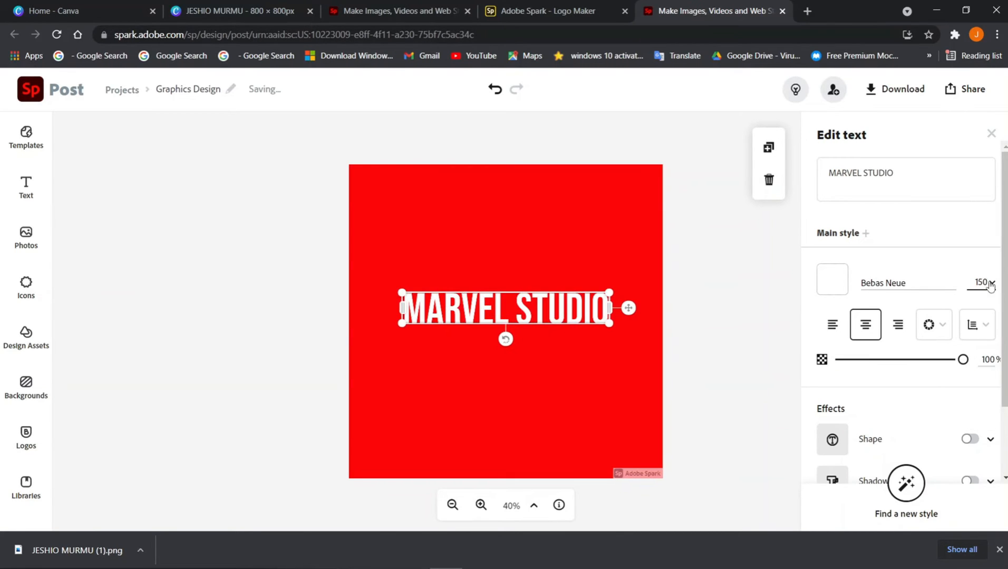
left_click(982, 282)
type("250")
key("Return")
left_click(980, 282)
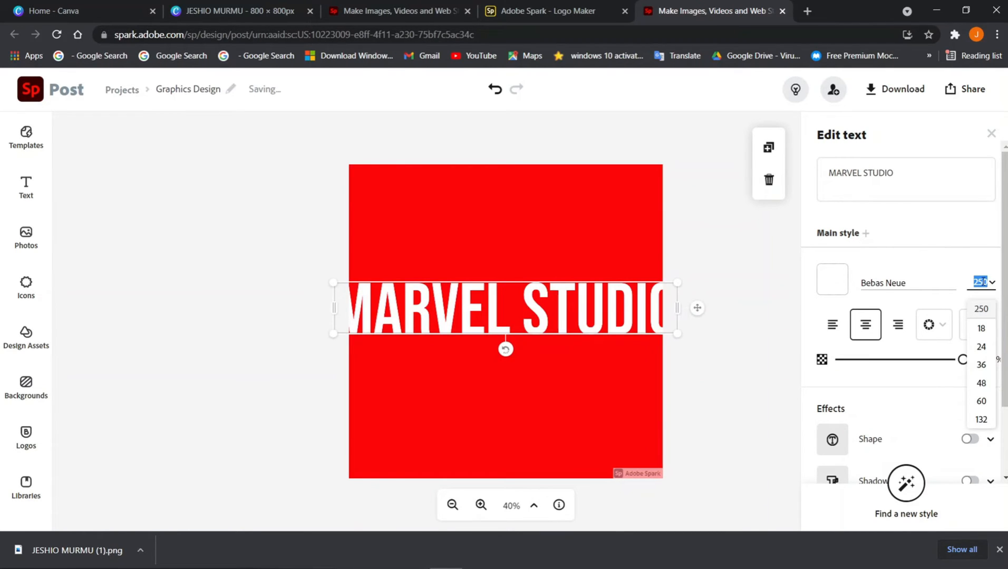
type("220")
key("Return")
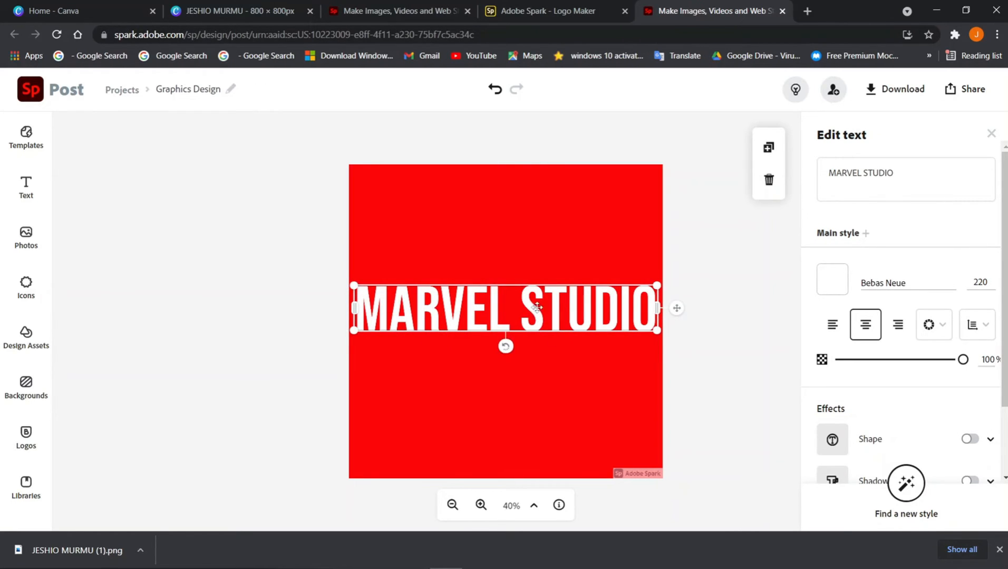
left_click_drag(541, 314, 511, 316)
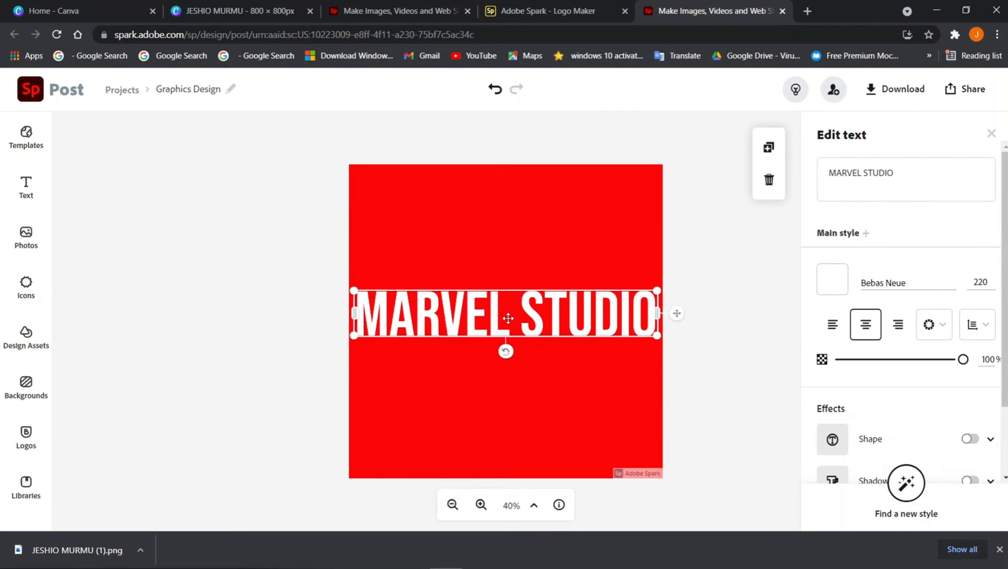
left_click(485, 257)
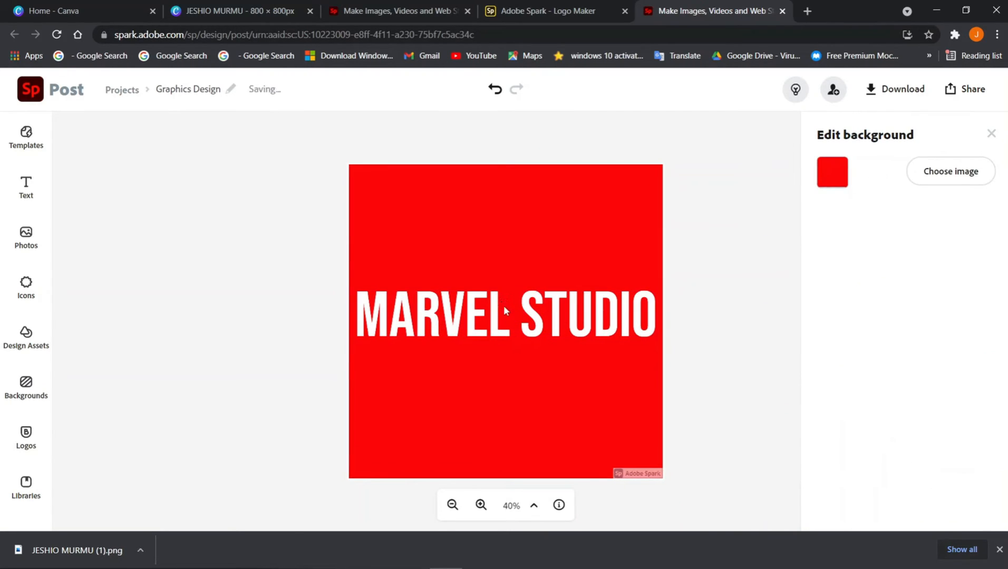
Delete MARVEL from the title, leaving STUDIO, and move STUDIO to the right
left_click(521, 309)
left_click_drag(865, 173, 812, 170)
key("BackSpace")
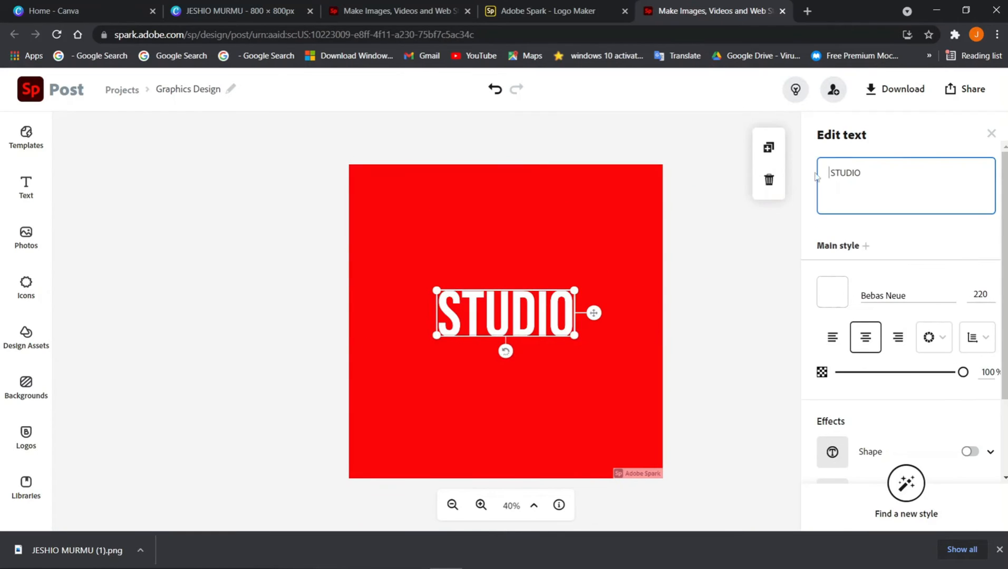
left_click_drag(499, 312, 579, 306)
left_click(709, 292)
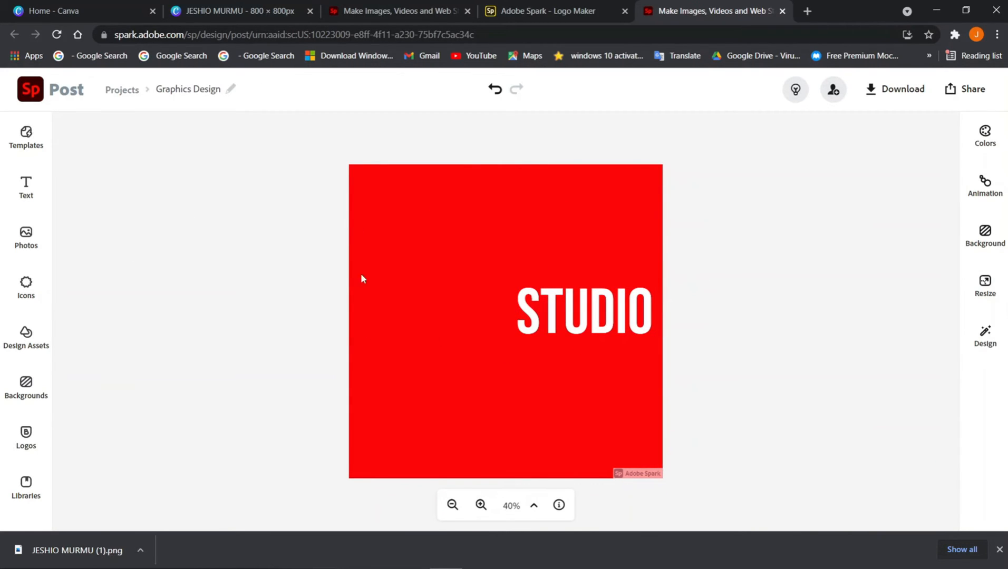
Add a new text box reading MARVEL at size 220 and place it lower left
left_click(26, 187)
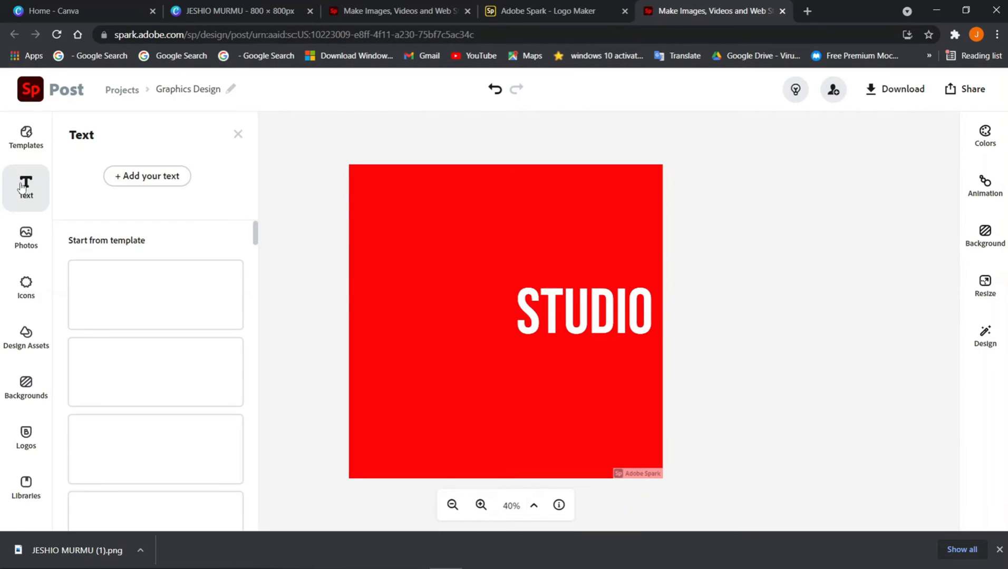
left_click(153, 177)
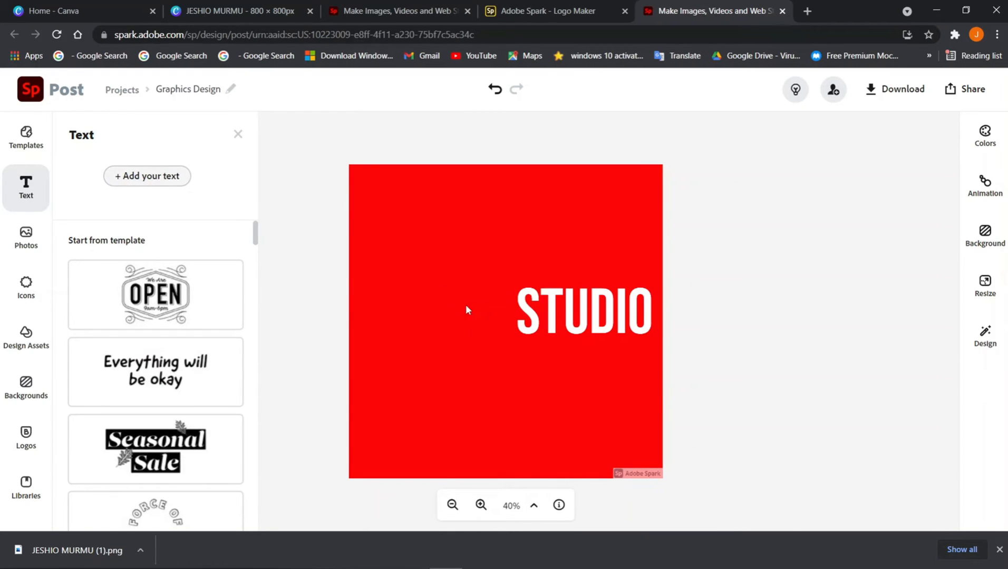
double_click(898, 189)
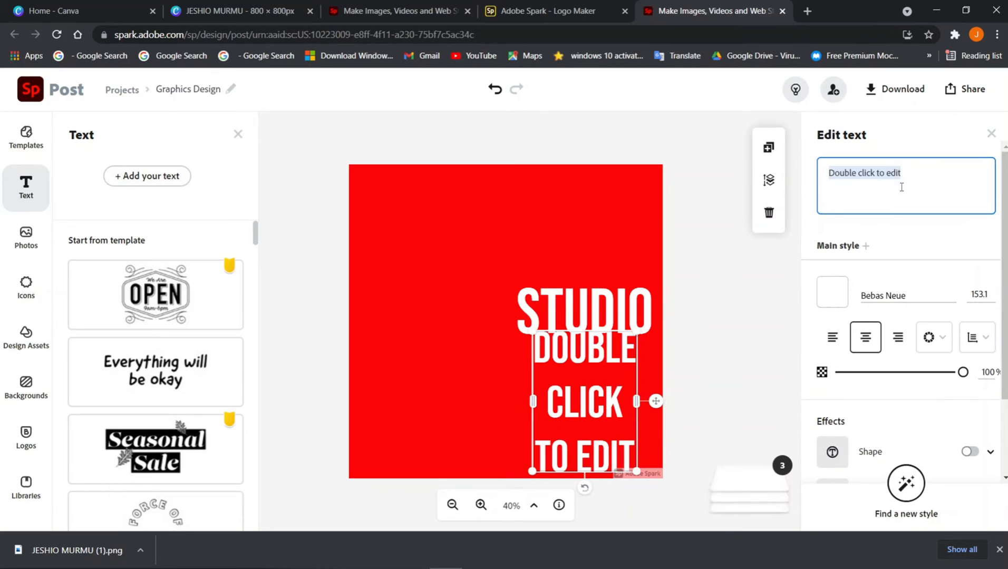
key("BackSpace")
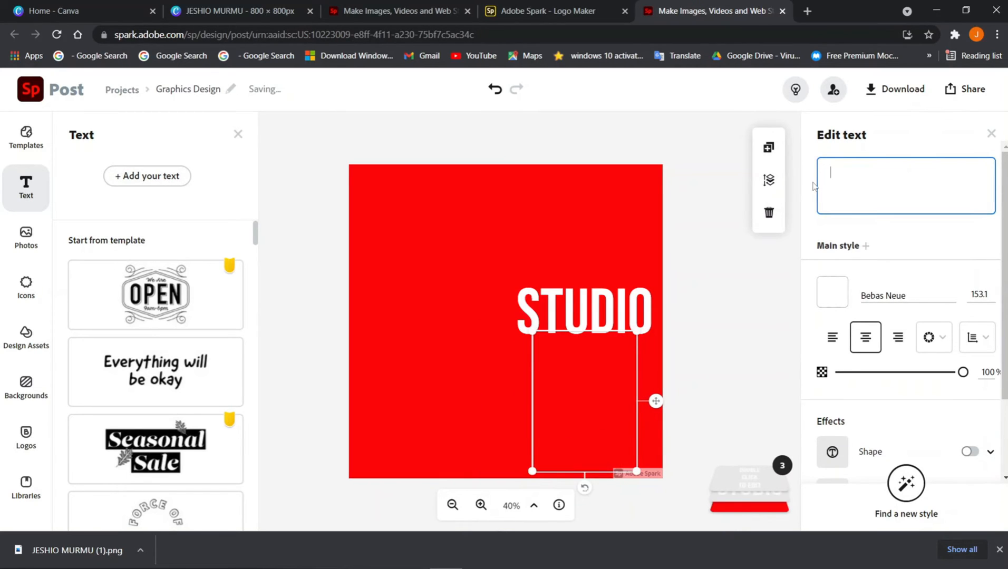
type("MARVEL")
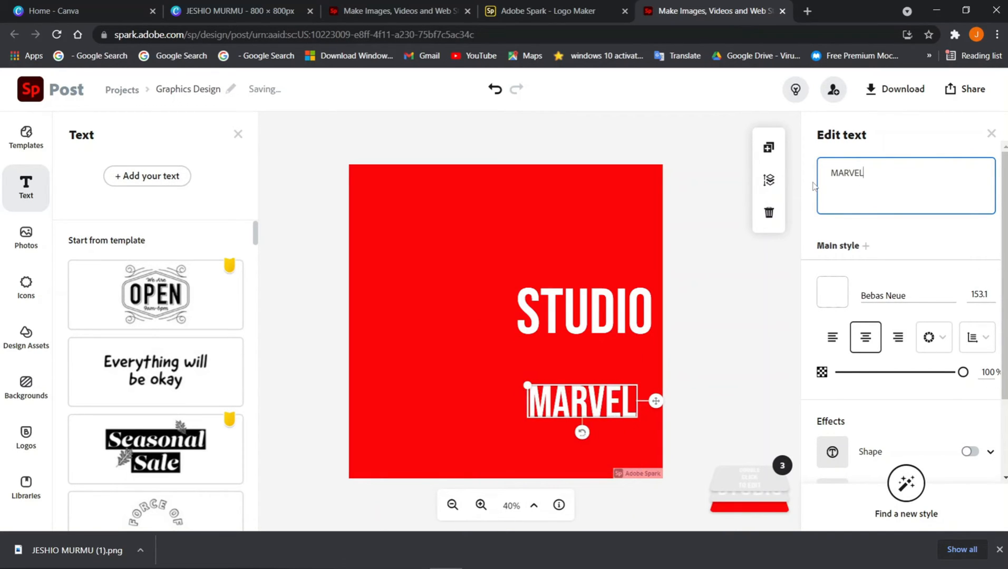
left_click(973, 294)
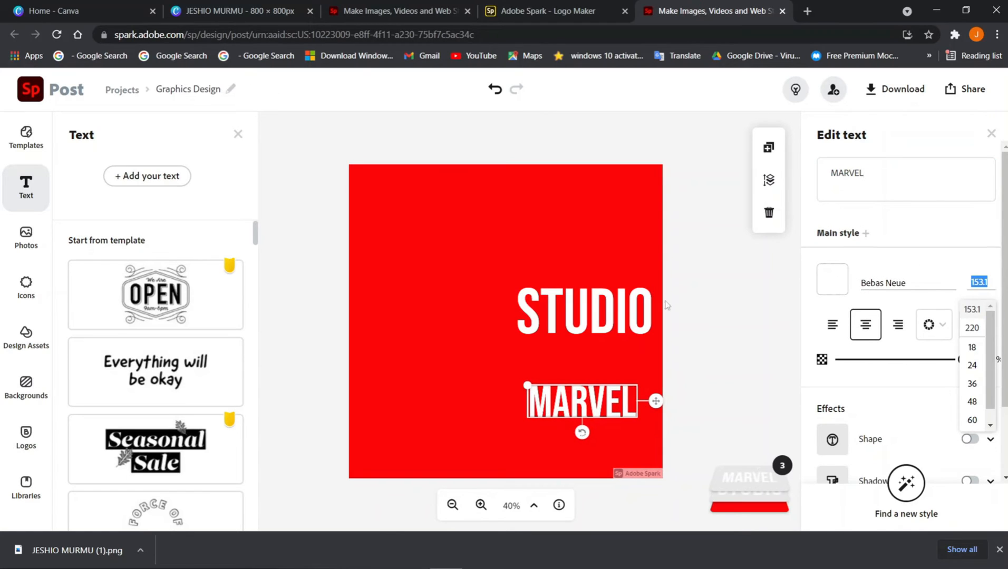
left_click(971, 327)
left_click_drag(442, 366, 459, 379)
left_click(457, 323)
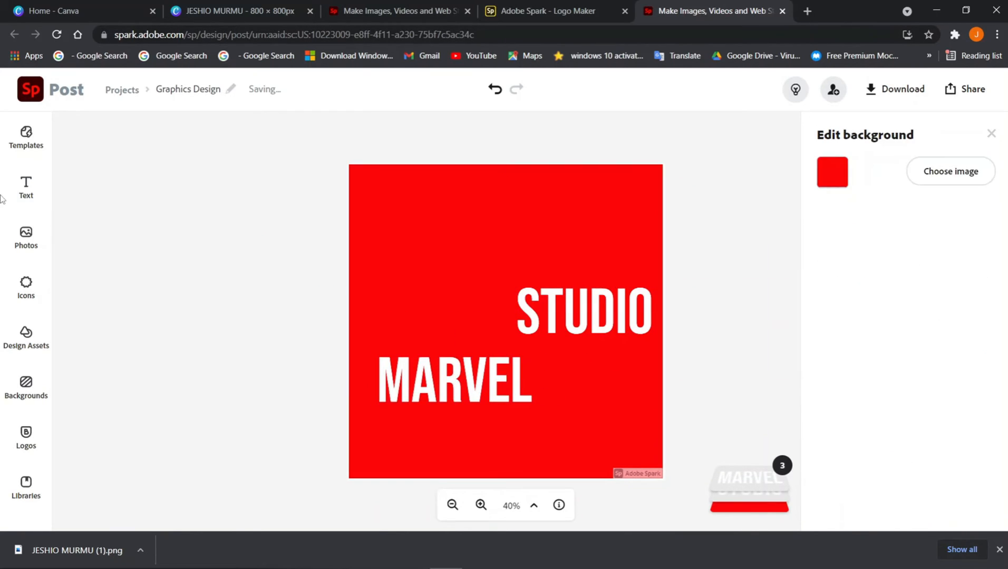
left_click(10, 227)
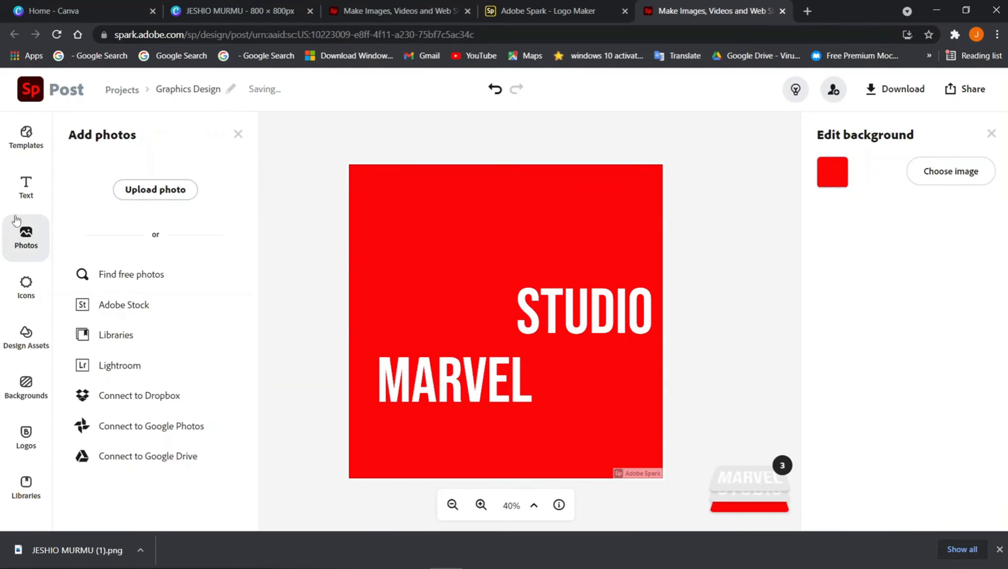
Upload the chrome image, position it, and crop it down to the grey gradient bar
left_click(168, 194)
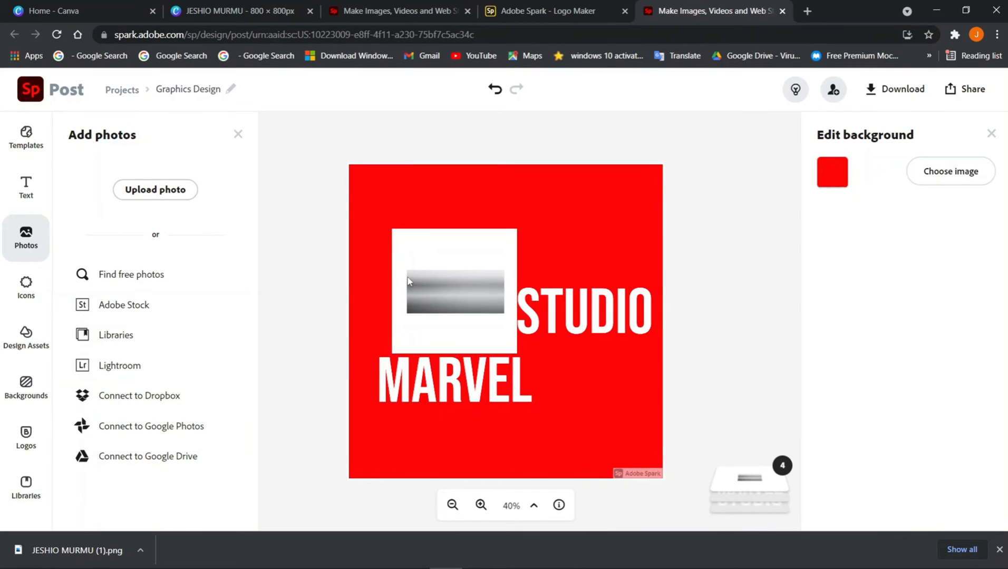
left_click_drag(408, 281, 436, 270)
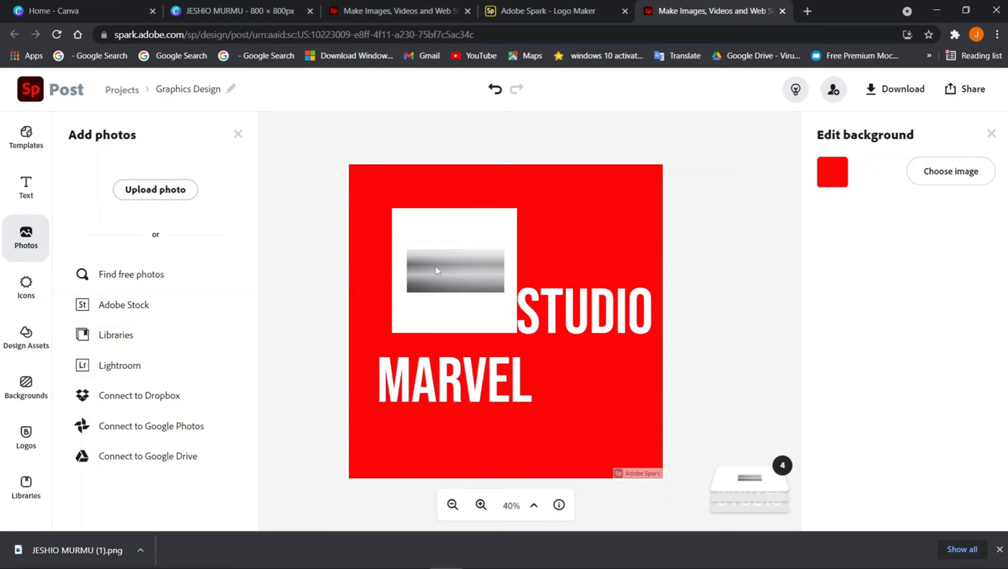
left_click_drag(455, 271, 433, 271)
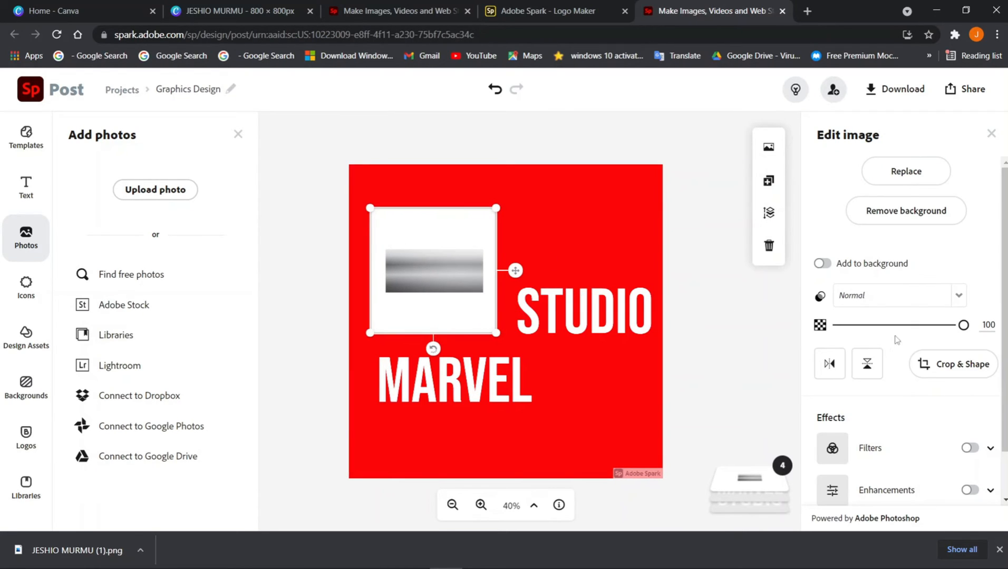
left_click(954, 369)
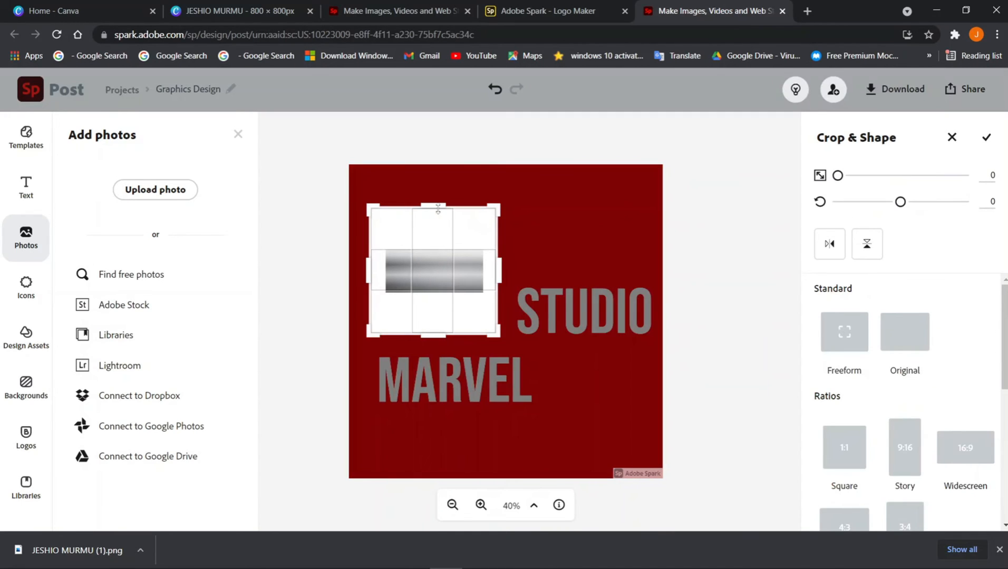
left_click_drag(437, 208, 428, 250)
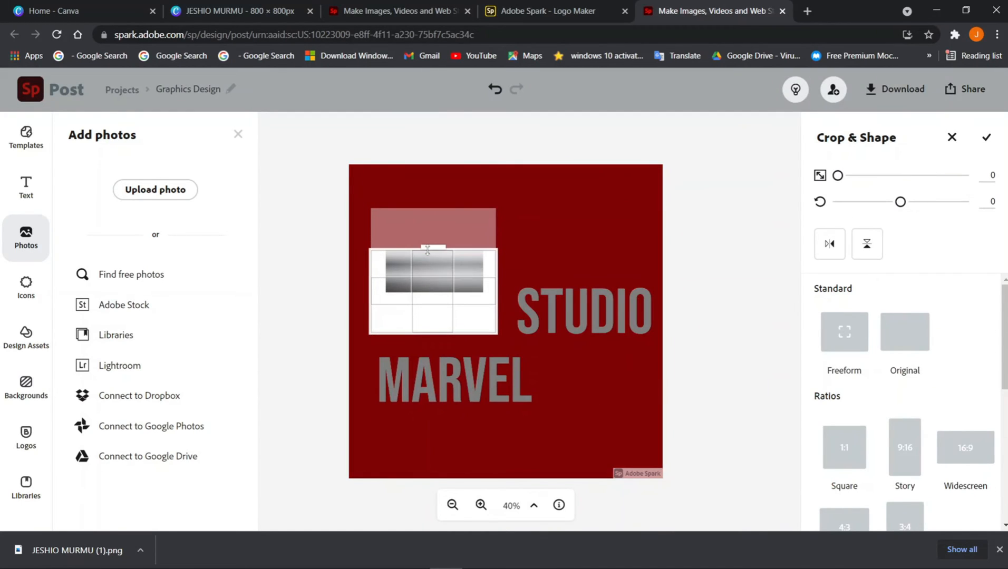
left_click_drag(430, 333, 434, 289)
left_click_drag(497, 270, 484, 271)
left_click_drag(369, 270, 385, 270)
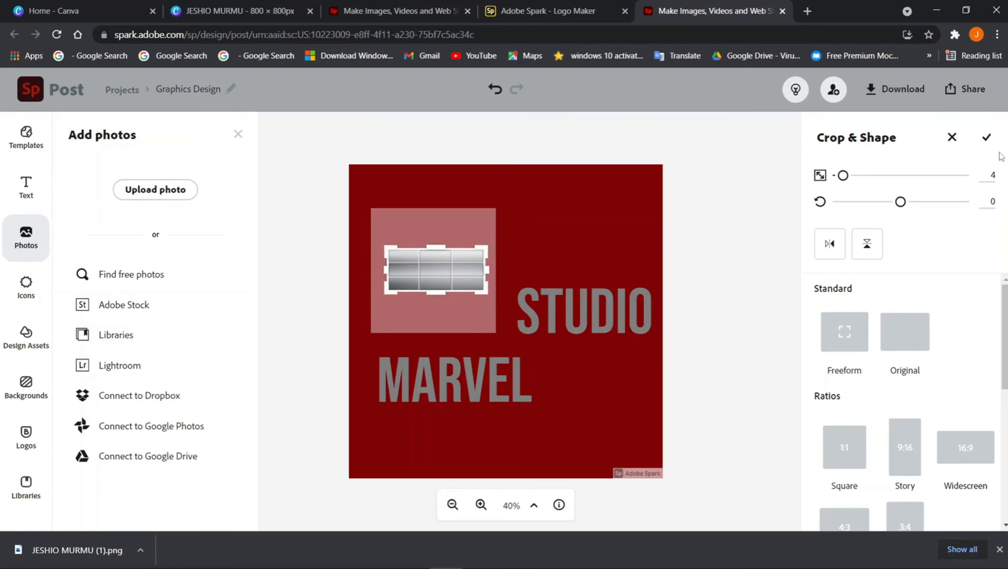
left_click(987, 137)
Enlarge the cropped gradient bar up and left until it reaches STUDIO
left_click_drag(485, 327, 512, 340)
left_click_drag(381, 287, 358, 280)
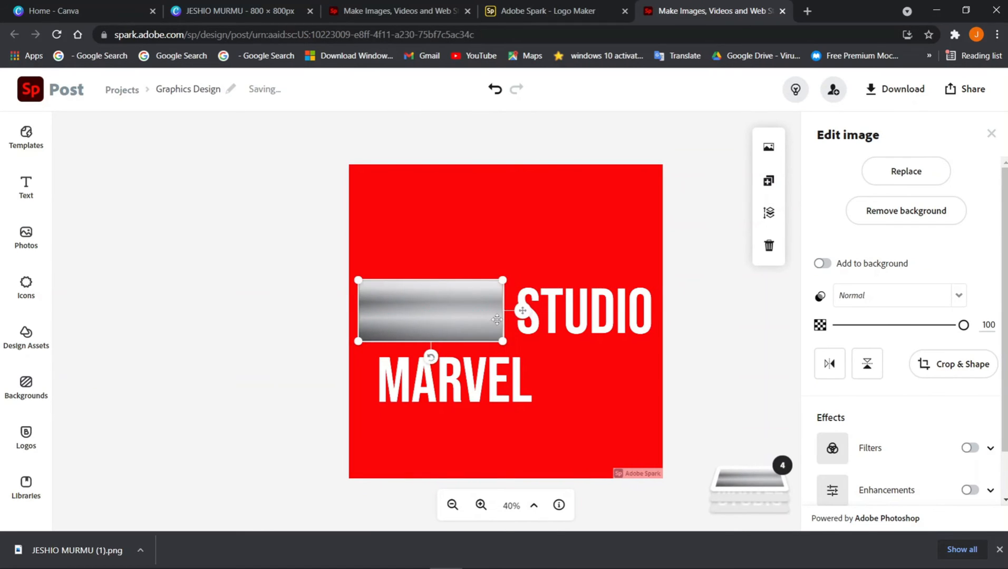
double_click(506, 332)
left_click(984, 136)
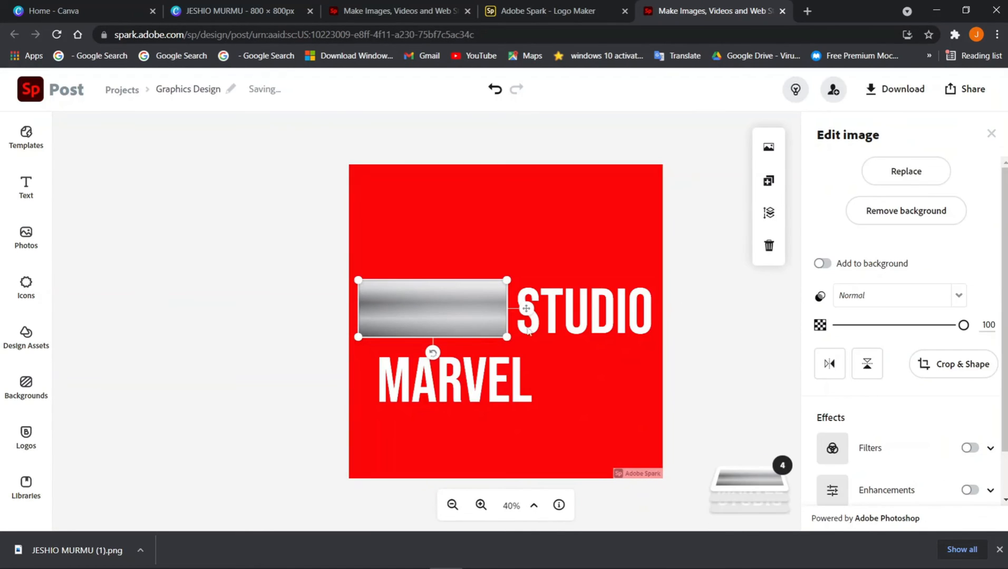
left_click_drag(506, 336, 515, 340)
left_click(423, 396)
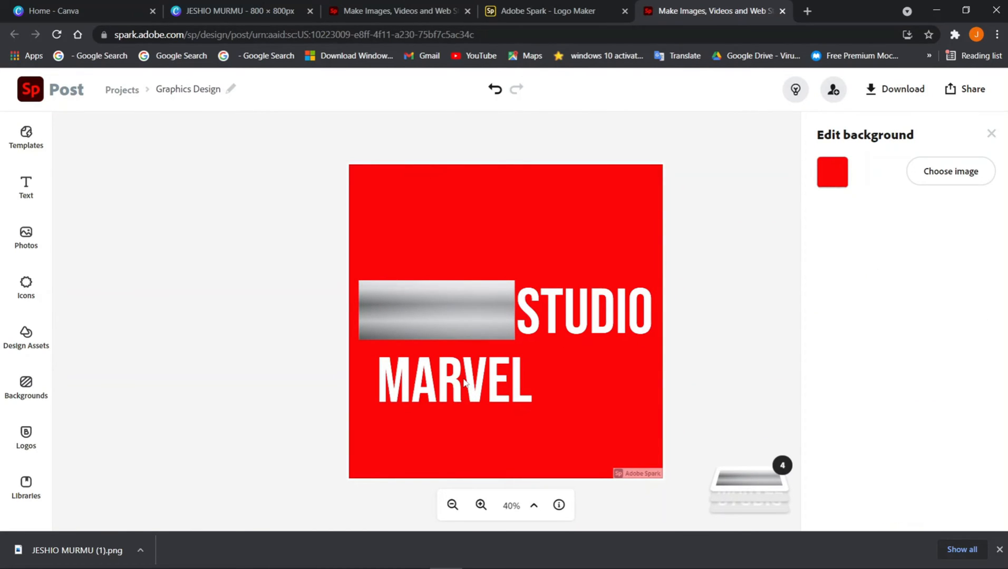
Bring the MARVEL layer to the front and move it onto the chrome bar left of STUDIO
left_click(464, 380)
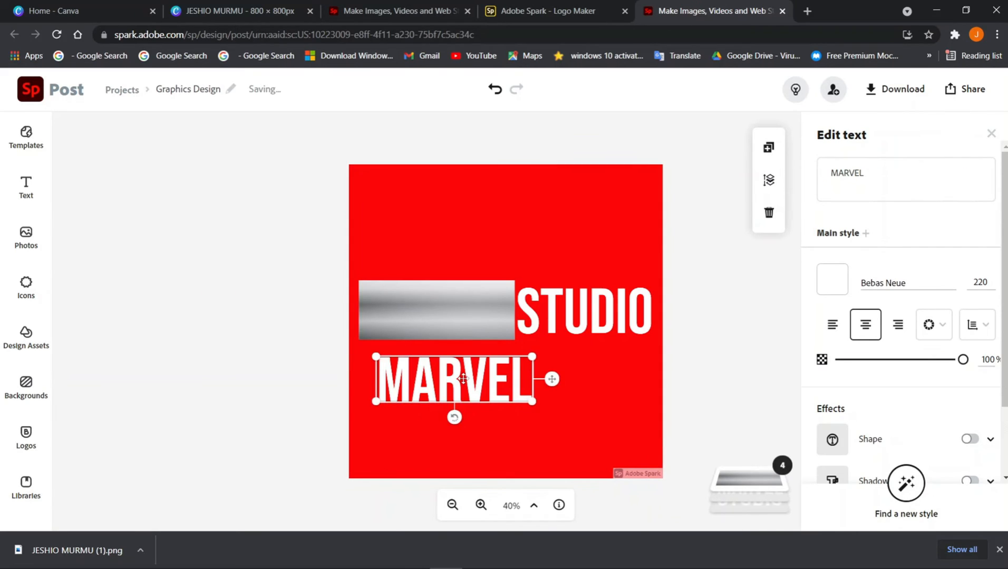
left_click_drag(463, 378, 472, 408)
left_click(749, 483)
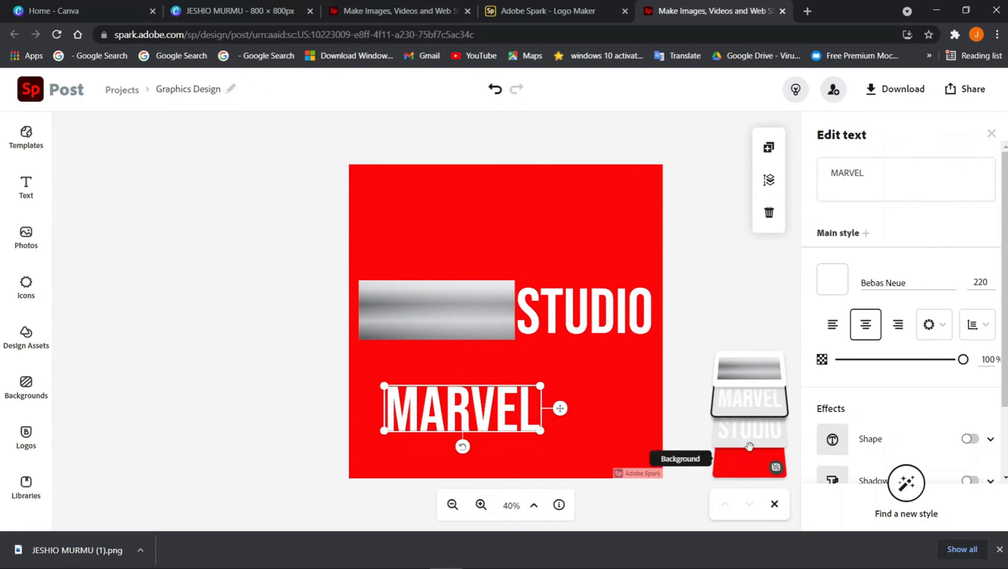
left_click_drag(748, 406, 734, 428)
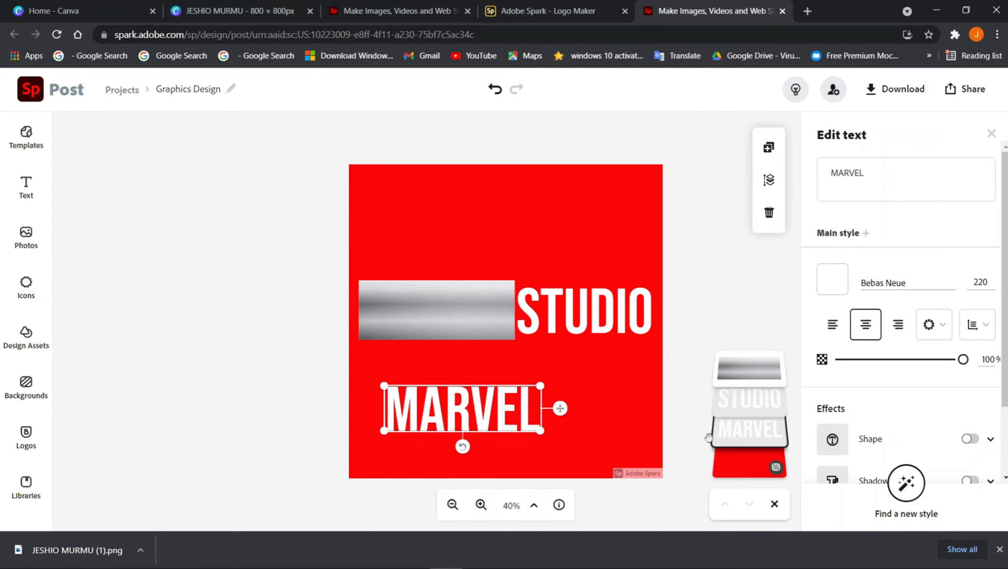
left_click(708, 384)
left_click(625, 411)
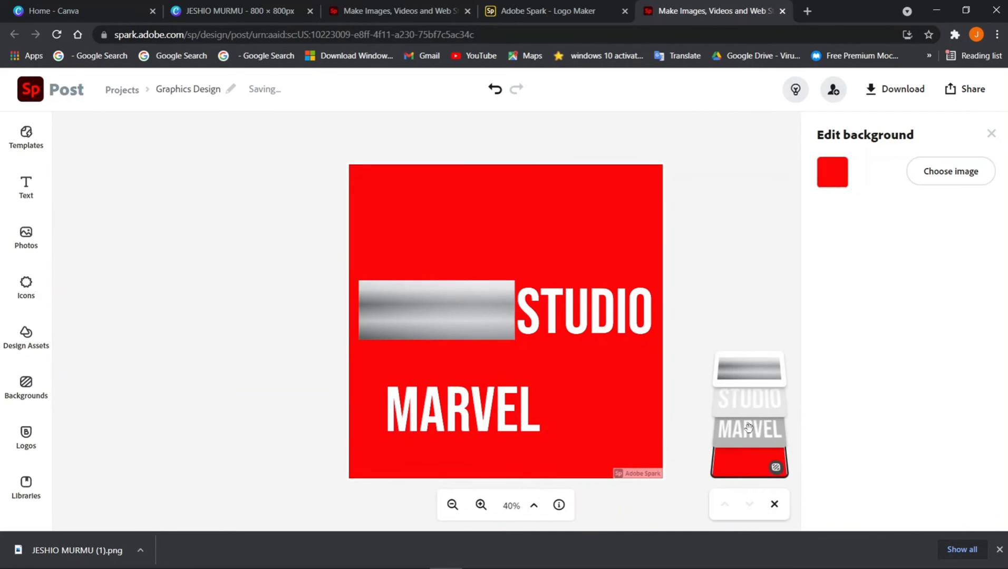
left_click_drag(748, 428, 743, 362)
left_click(467, 411)
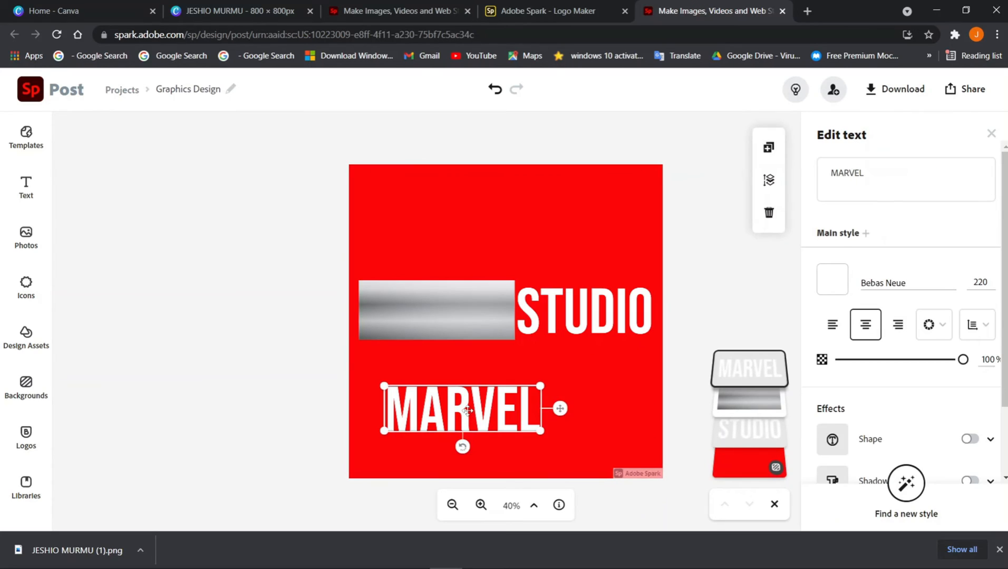
left_click_drag(467, 411, 444, 314)
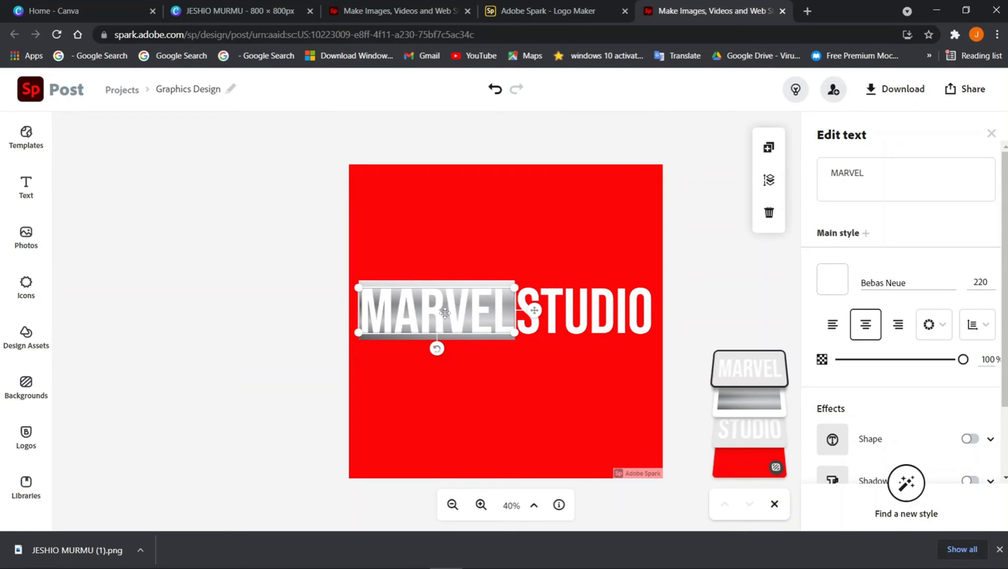
Colour MARVEL's letters red by sampling the red background with the eyedropper
left_click(832, 279)
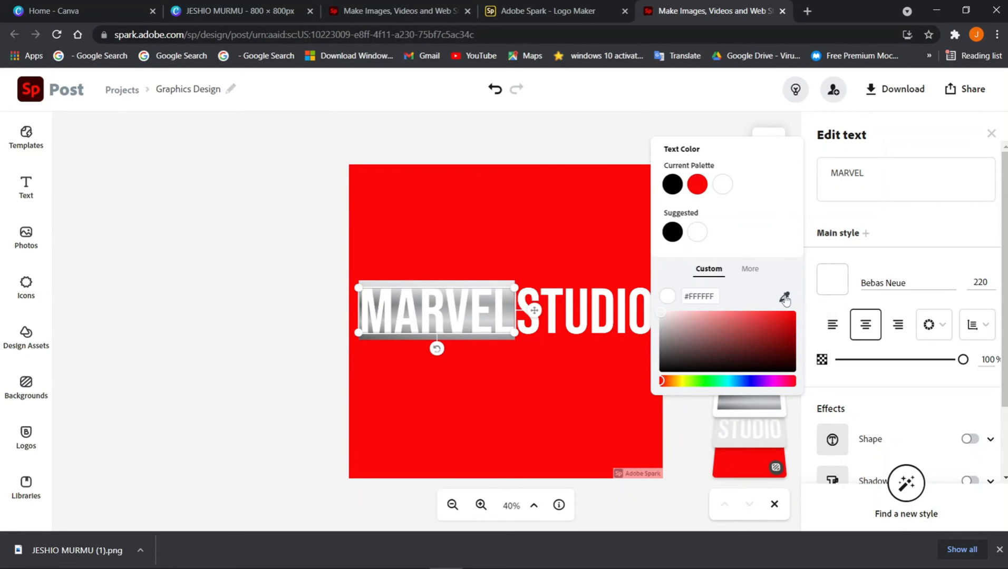
left_click(785, 300)
left_click(511, 390)
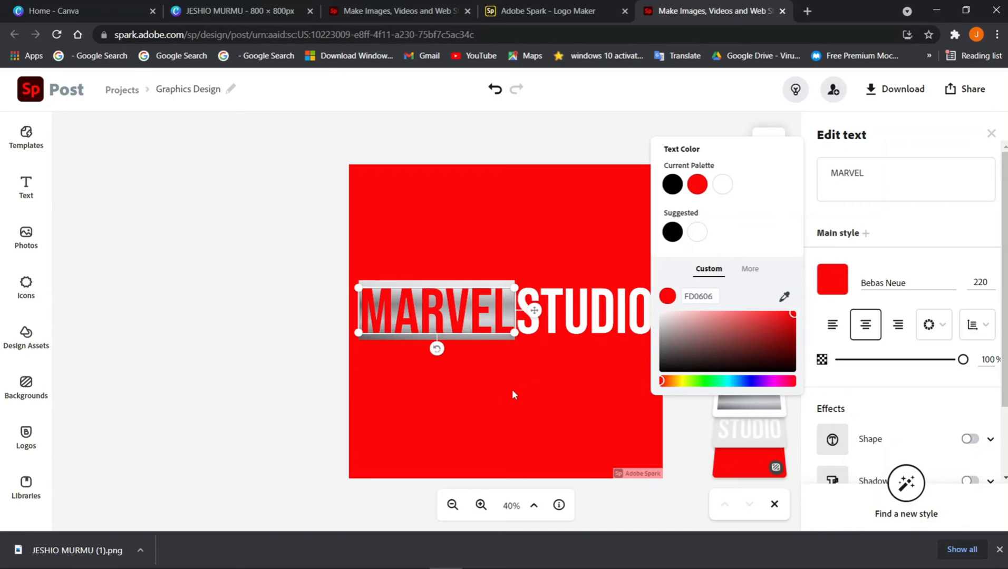
left_click(566, 205)
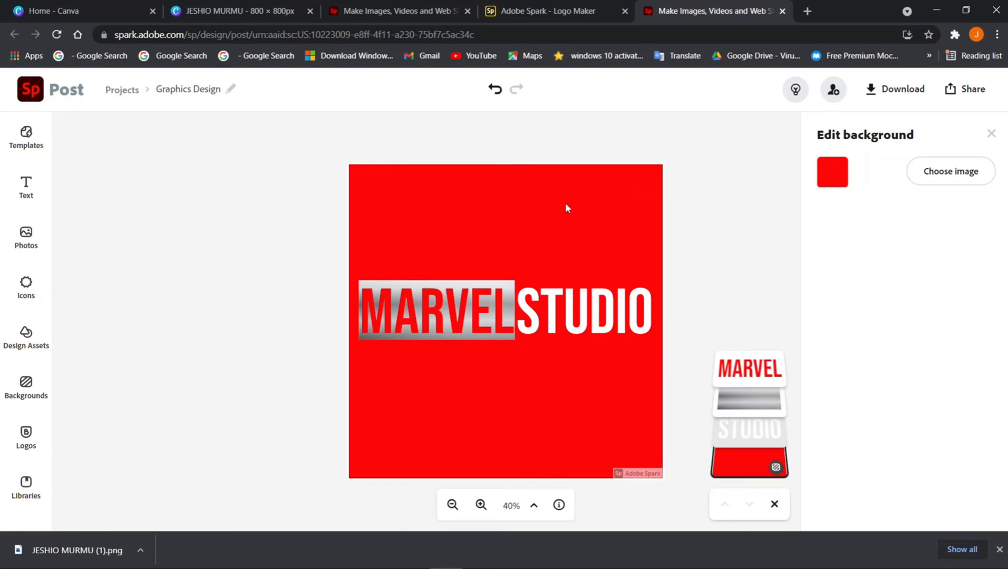
left_click(831, 173)
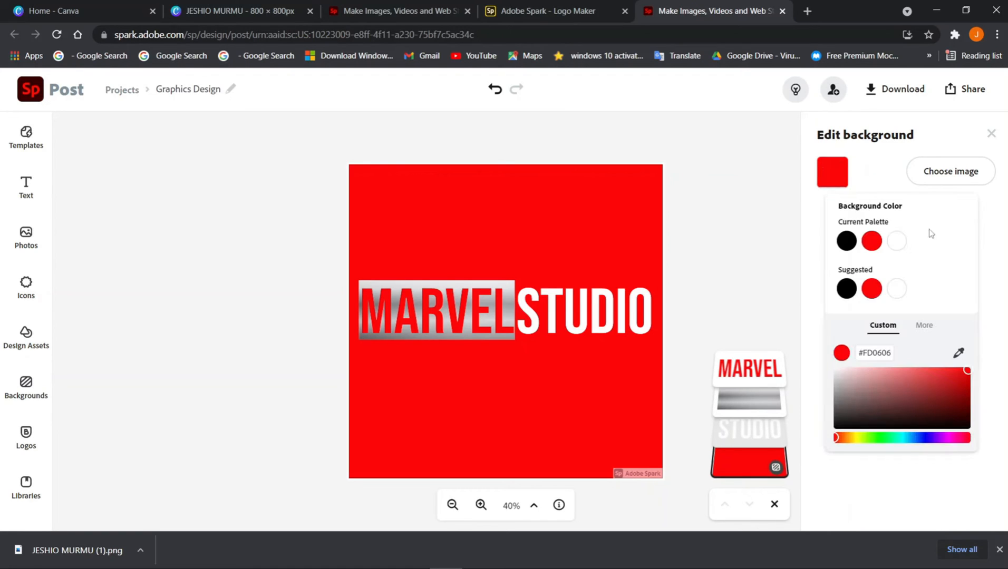
Switch the canvas background to white, then give STUDIO the red palette swatch
left_click(896, 241)
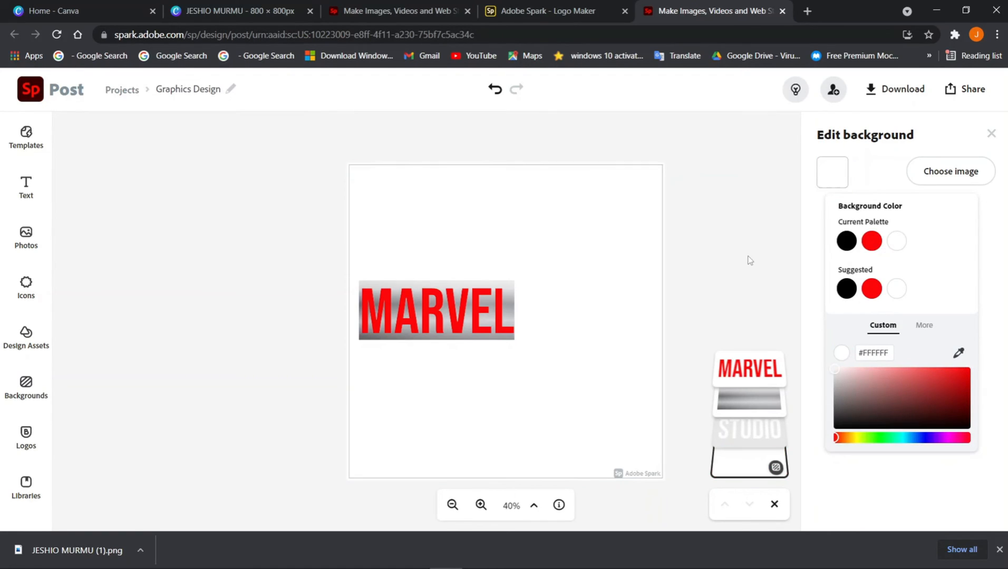
left_click(576, 307)
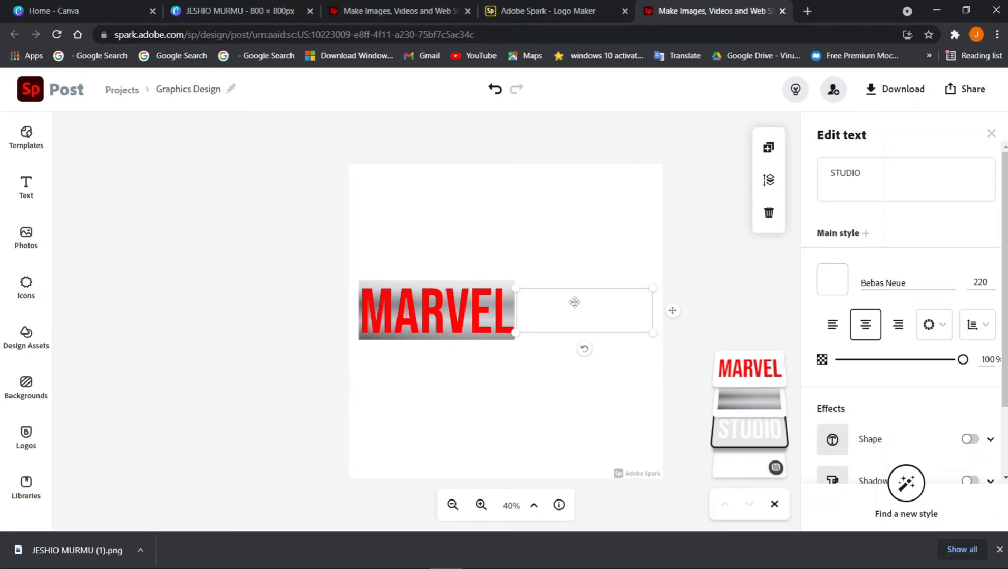
left_click(834, 281)
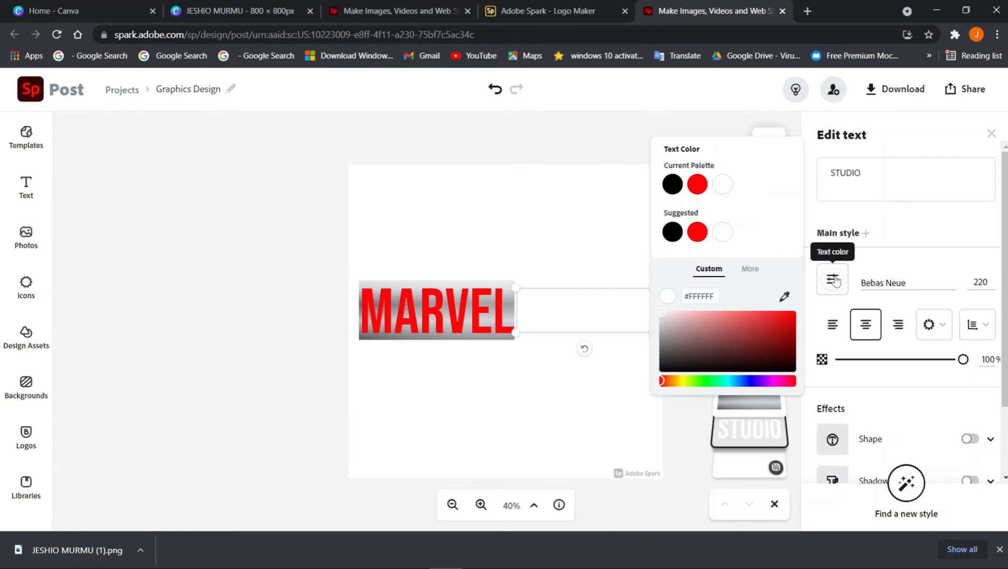
left_click(697, 186)
left_click(562, 215)
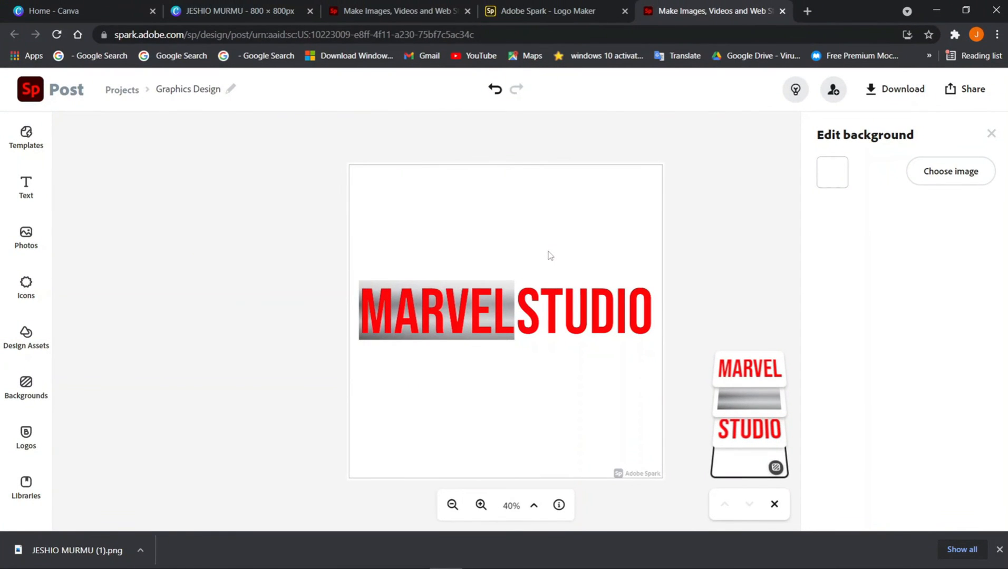
Download the MARVEL STUDIO design as PNG, choosing the Transparent (PNG) option
left_click(903, 91)
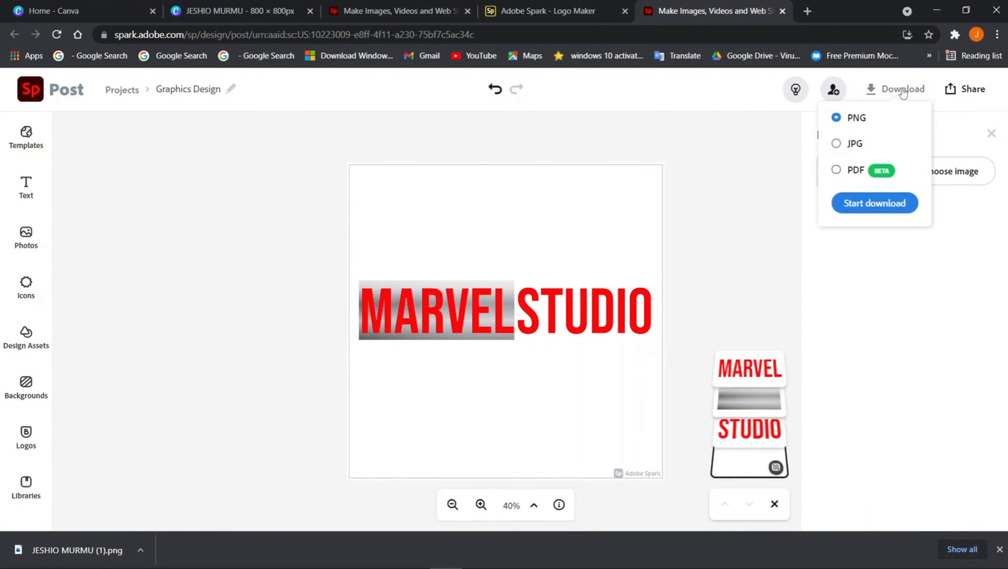
left_click(885, 205)
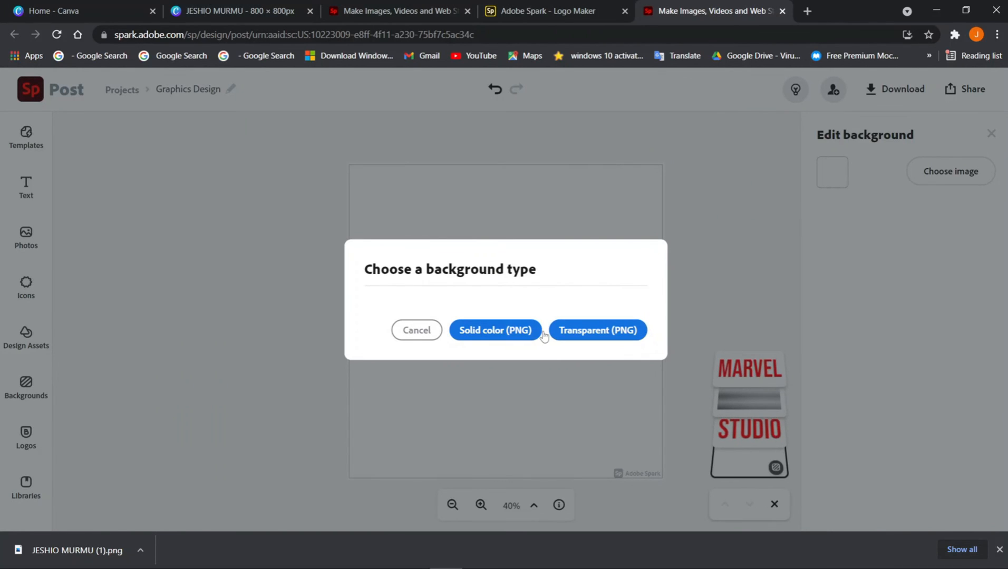
left_click(597, 332)
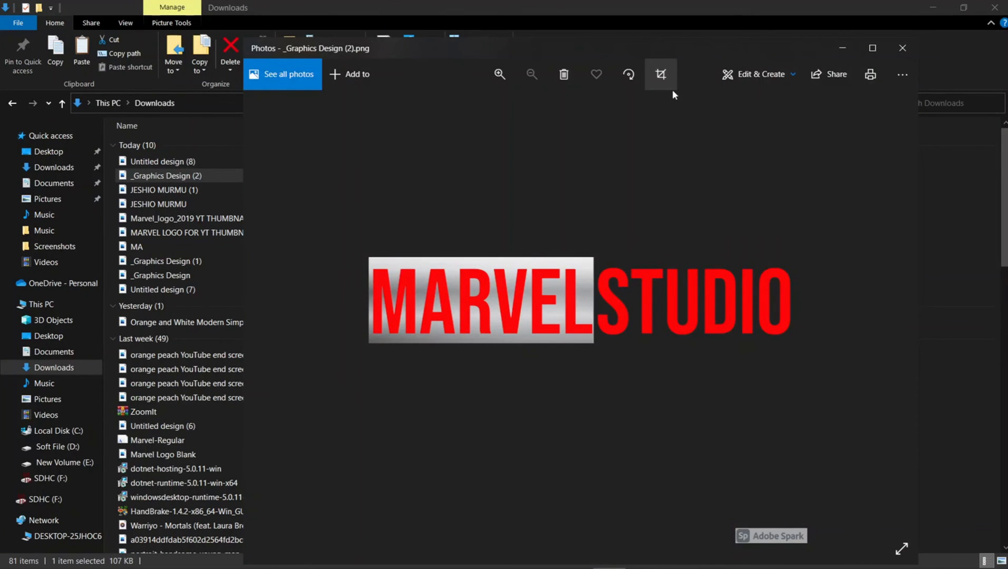
left_click(673, 89)
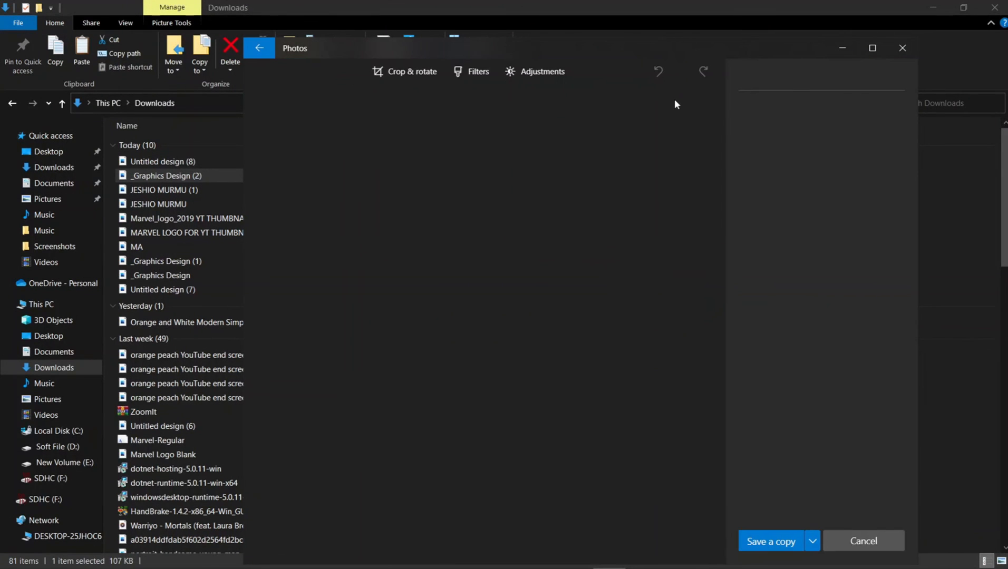
Crop the watermark off the bottom-right corner and save a copy as _Graphics Design (2)
left_click_drag(696, 542, 696, 523)
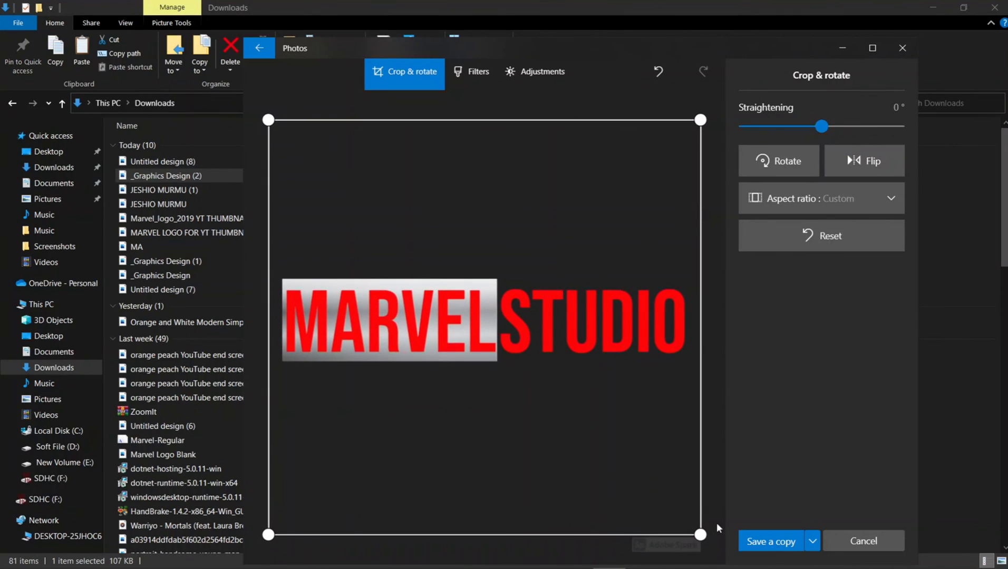
left_click_drag(701, 534, 702, 524)
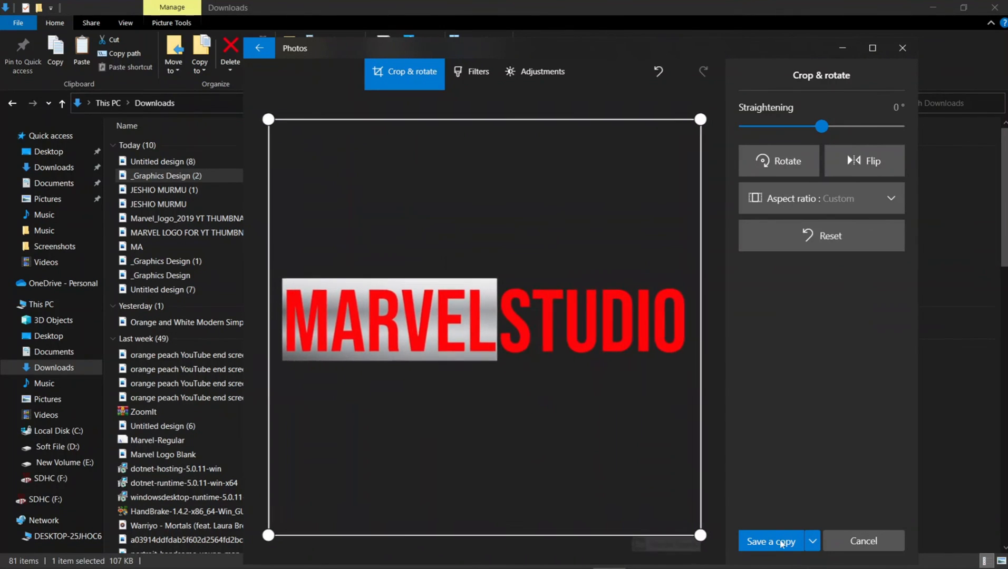
left_click(782, 542)
left_click(485, 282)
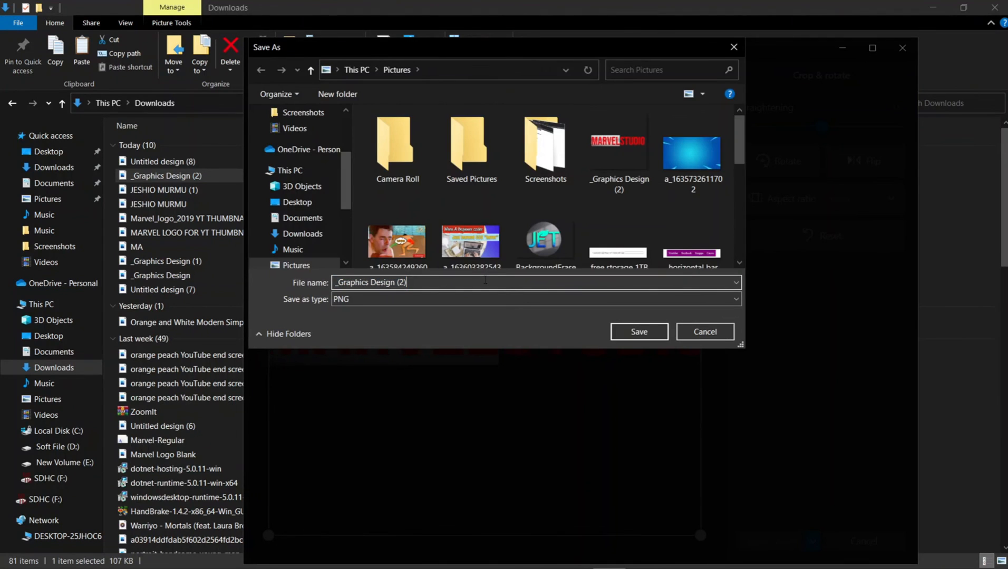